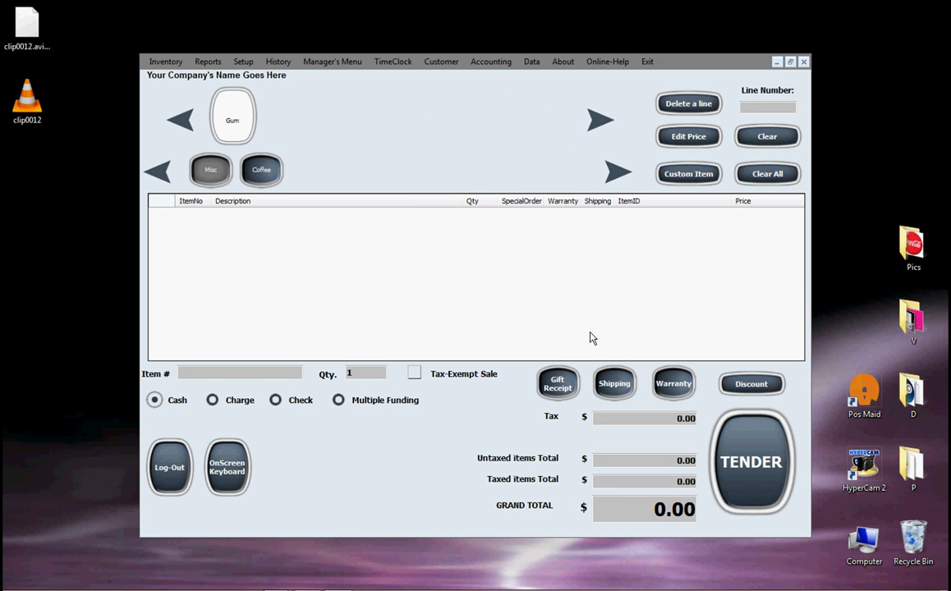
# - Maximize the POS Maid sales register window to fill the screen
pyautogui.click(791, 62)
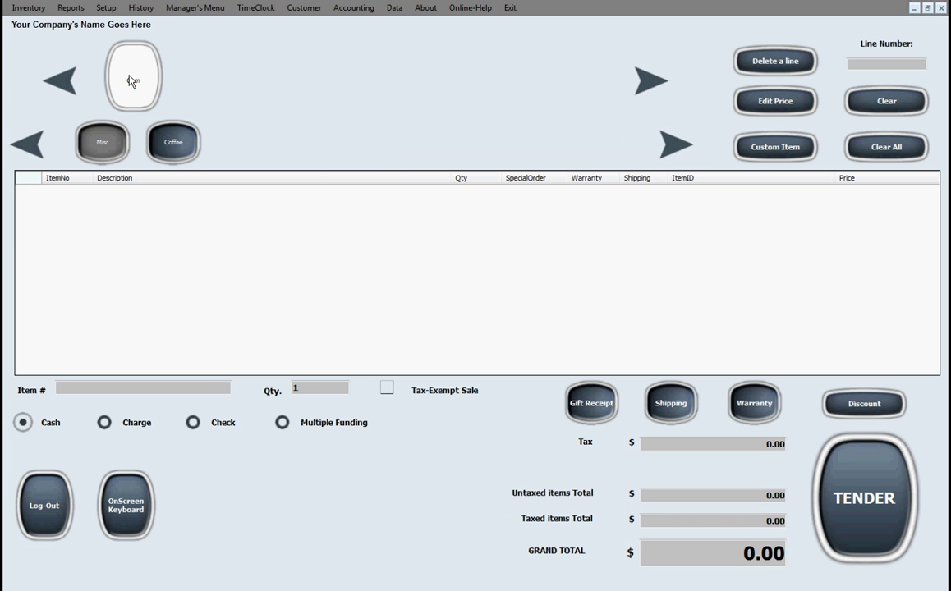
pyautogui.click(137, 82)
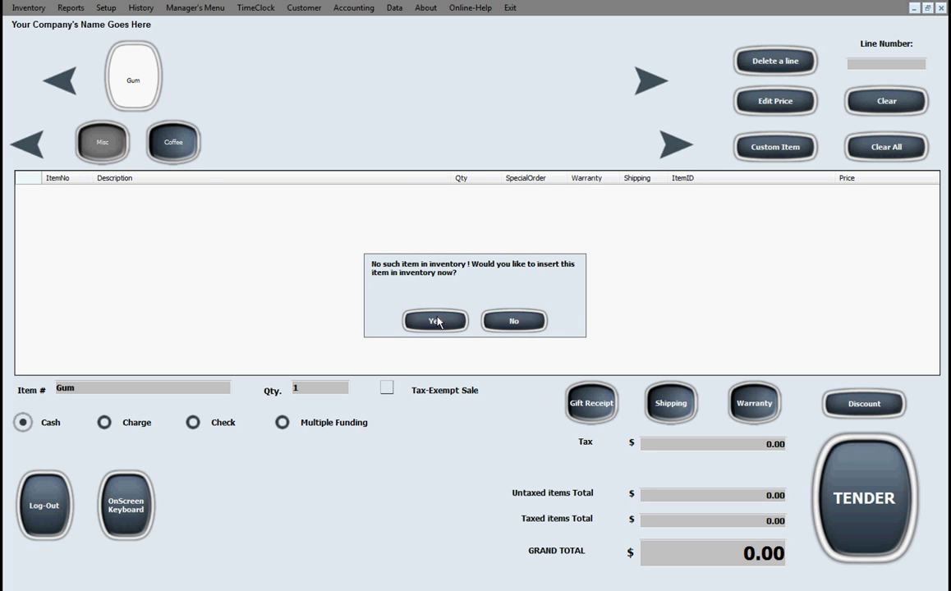
pyautogui.click(515, 321)
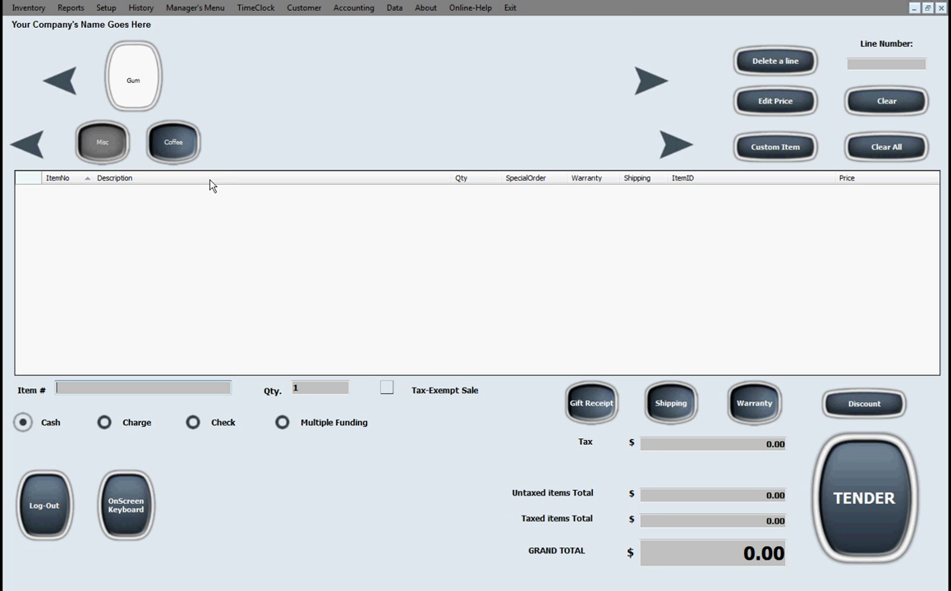
pyautogui.click(174, 144)
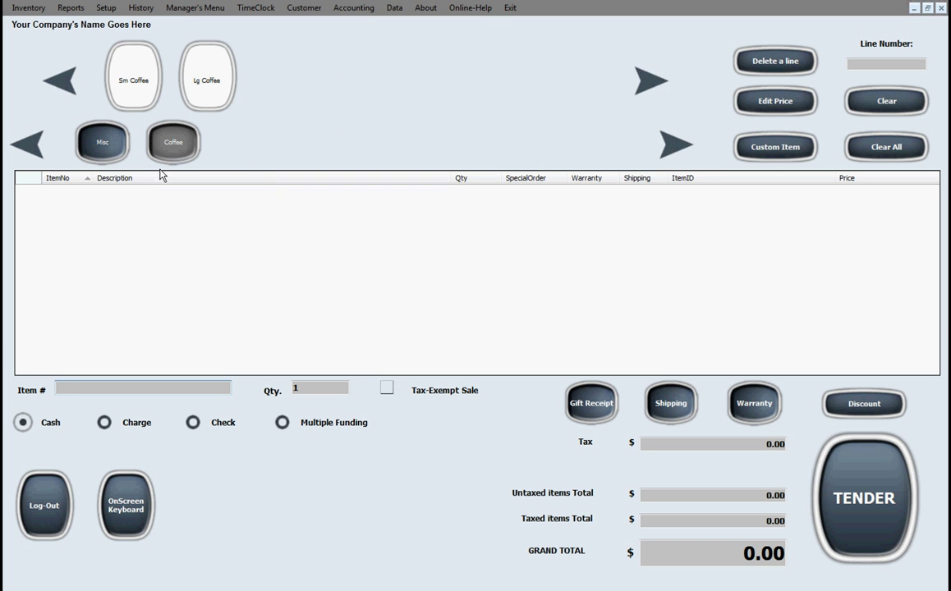
# - Ring up Gum from the Misc category and agree to add it to inventory
pyautogui.click(104, 136)
pyautogui.click(132, 79)
pyautogui.click(434, 321)
# - Enter description Gum, supply price 1.00, supply date 2/2/2015 and product class Food
pyautogui.write('Gum')
pyautogui.click(385, 161)
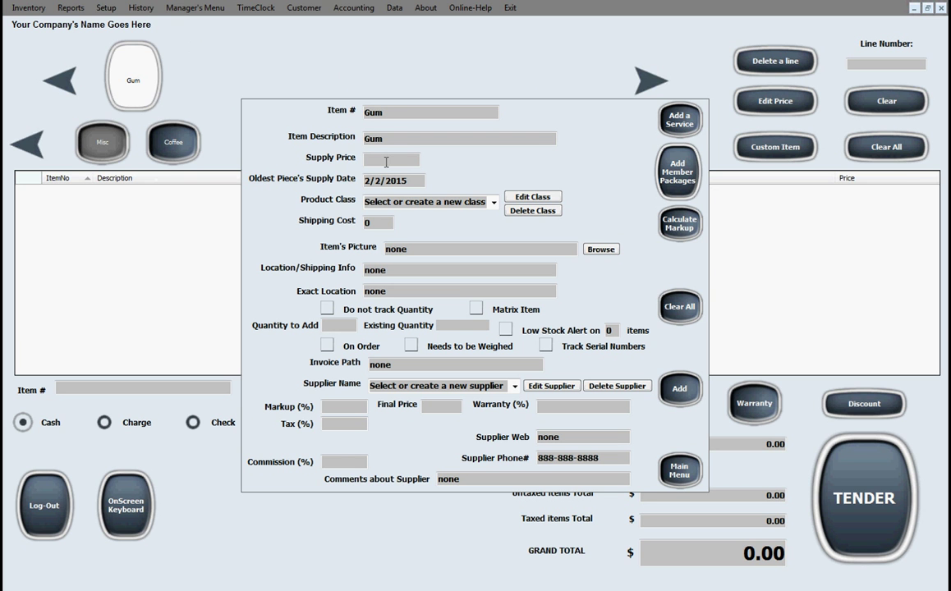
pyautogui.write('5')
pyautogui.write('.00')
pyautogui.click(420, 182)
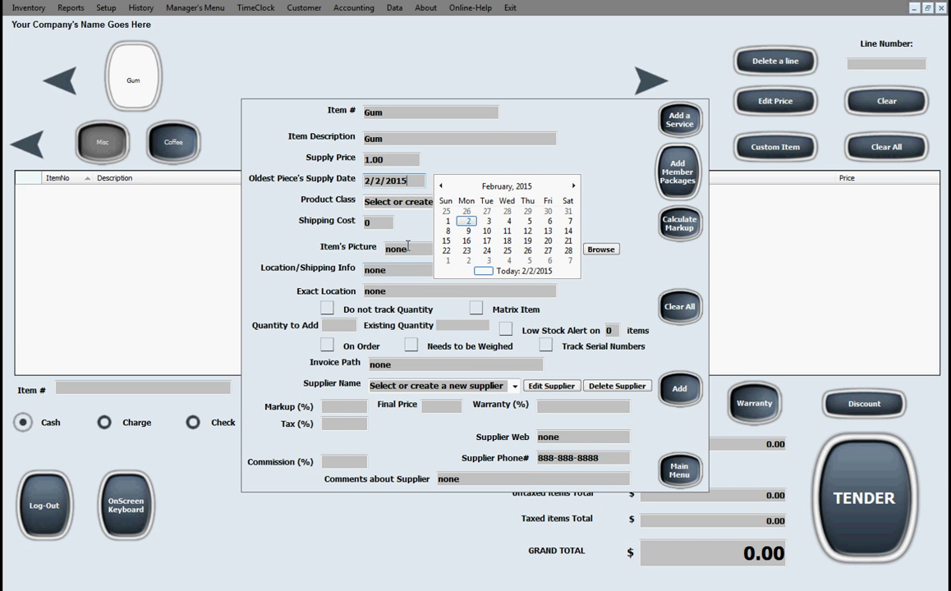
pyautogui.click(368, 202)
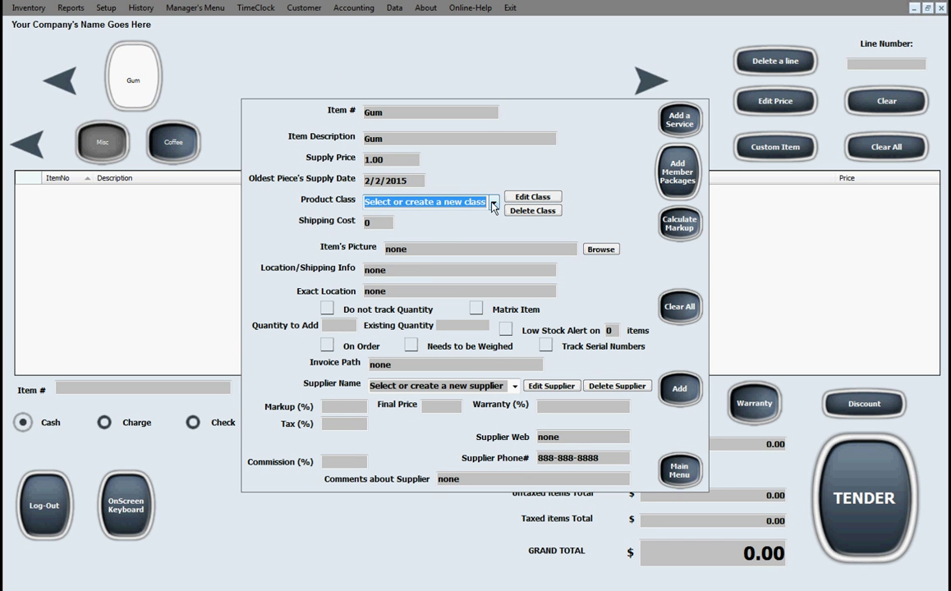
pyautogui.write('Food')
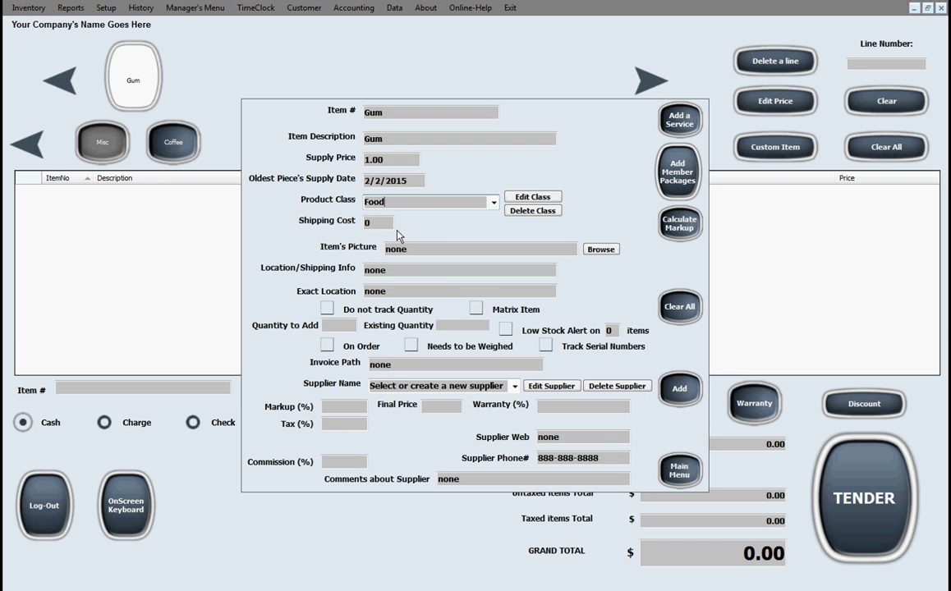
pyautogui.press('Tab')
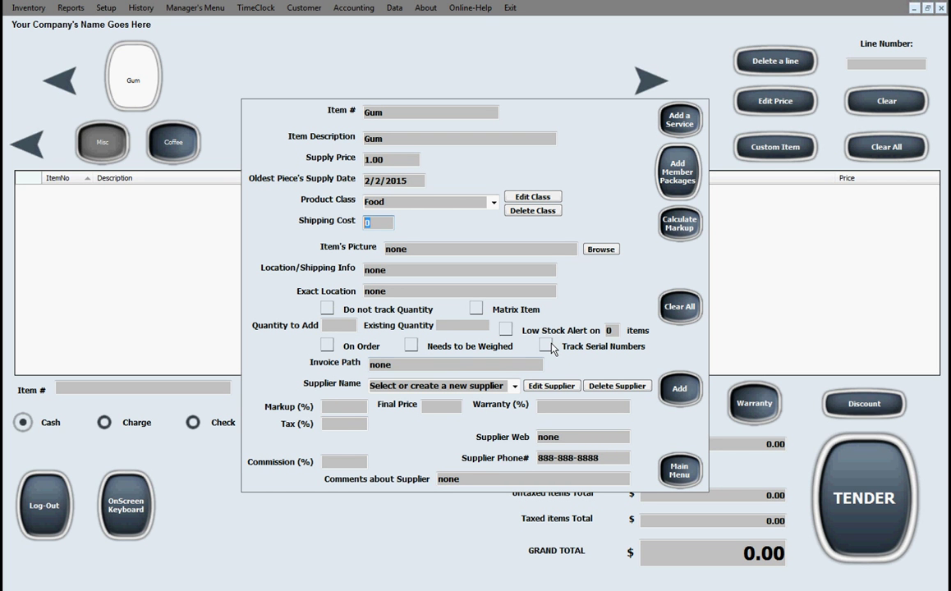
# - Mark Gum as untracked quantity, choose supplier None, and enter markup and 6% tax
pyautogui.click(328, 309)
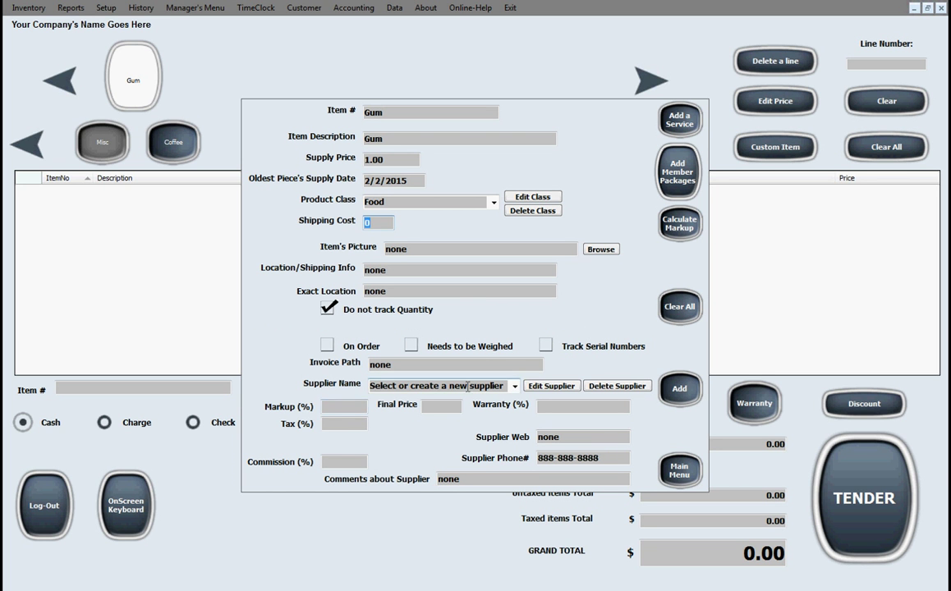
pyautogui.click(516, 386)
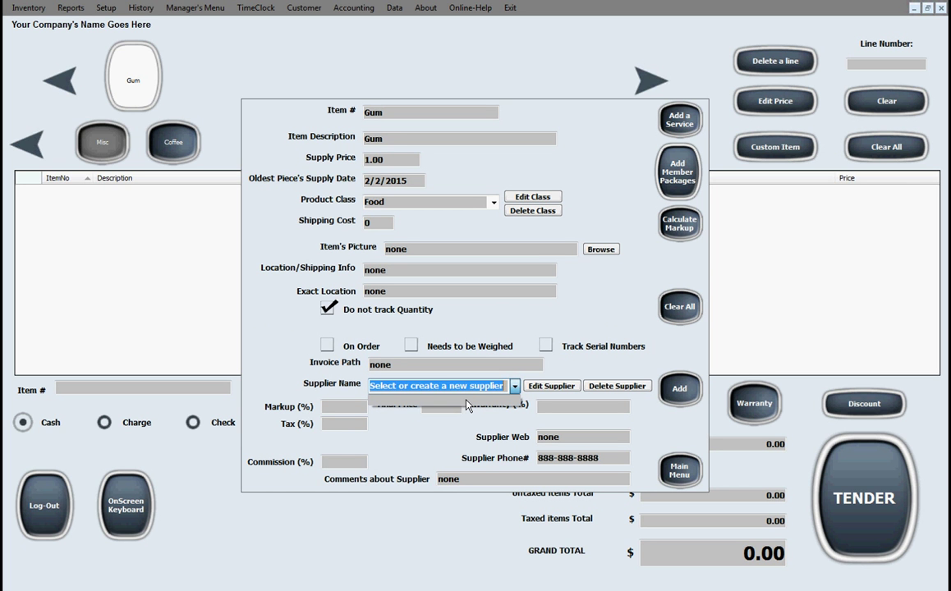
pyautogui.write('None')
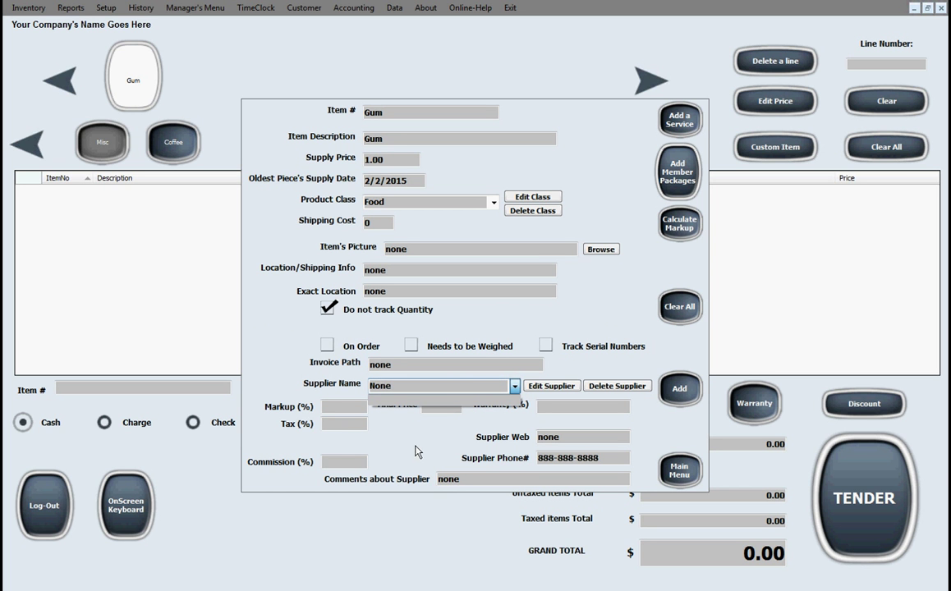
pyautogui.press('Tab')
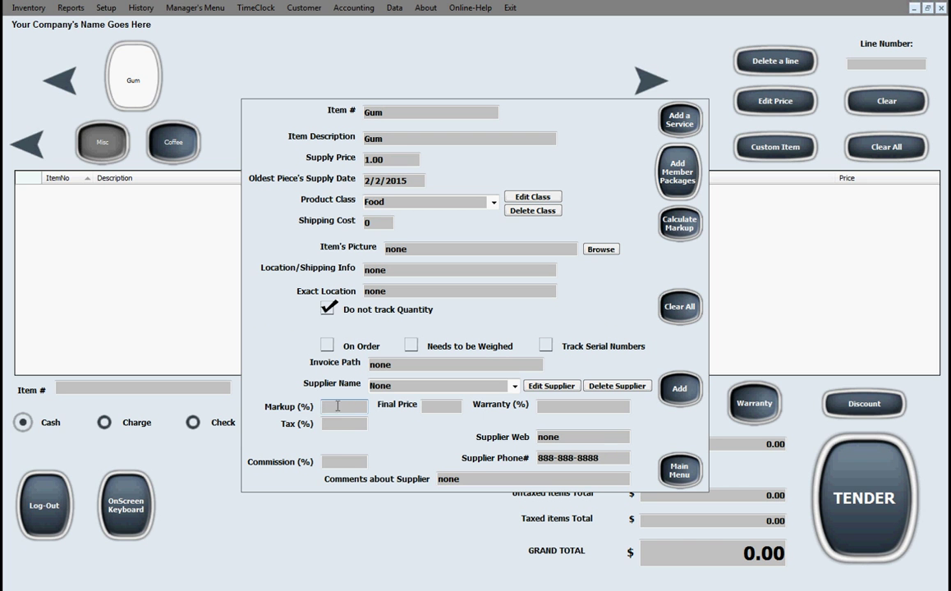
pyautogui.write('20')
pyautogui.click(328, 422)
pyautogui.write('6')
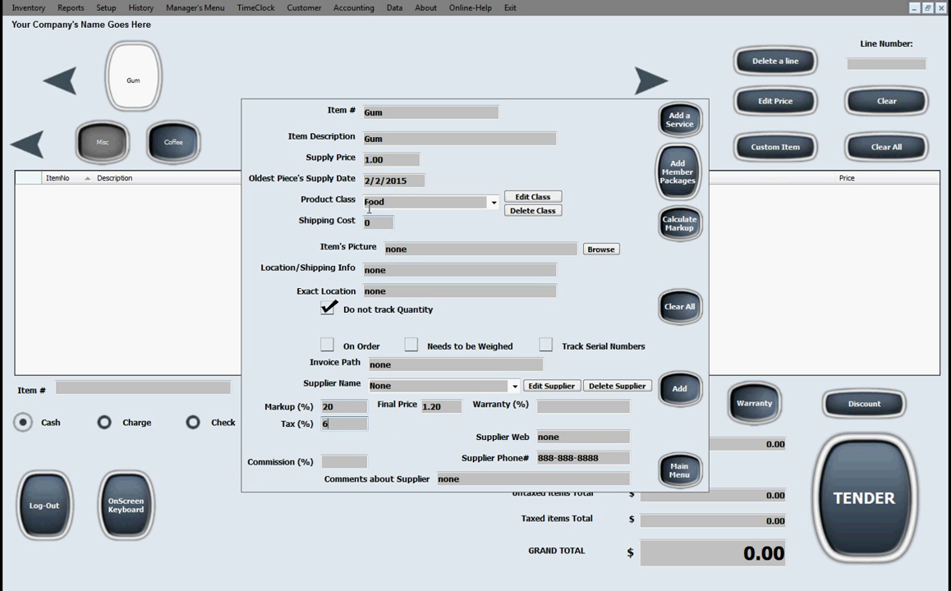
# - Change Gum's supply price to 1.20 with 50% markup and save it to inventory
pyautogui.click(395, 158)
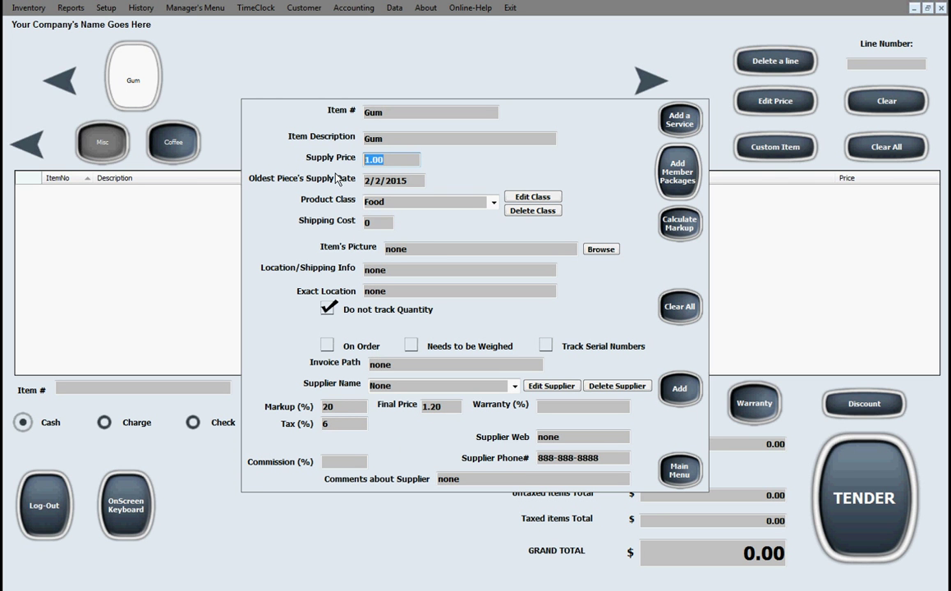
pyautogui.write('1.20')
pyautogui.click(329, 406)
pyautogui.write('0')
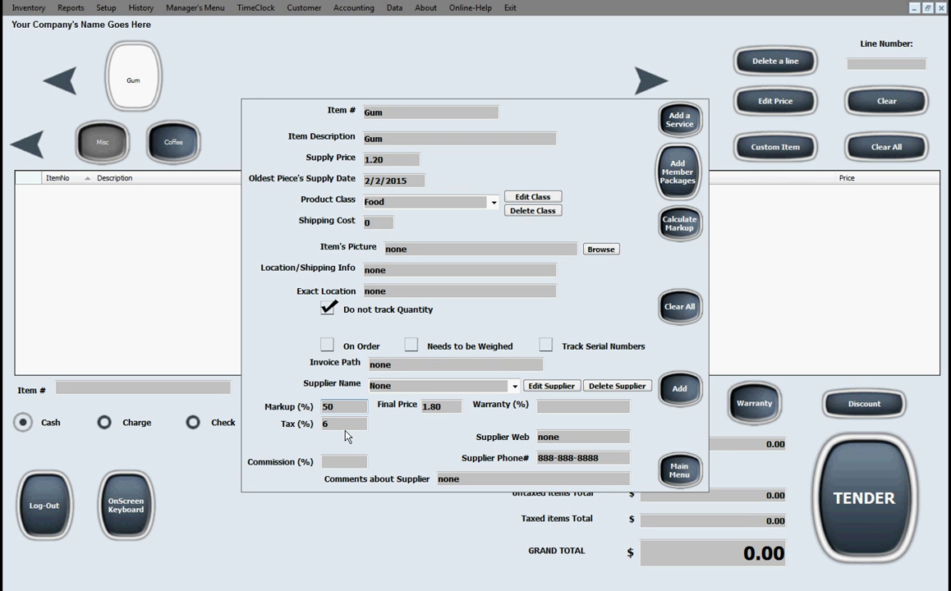
pyautogui.click(333, 422)
pyautogui.click(687, 394)
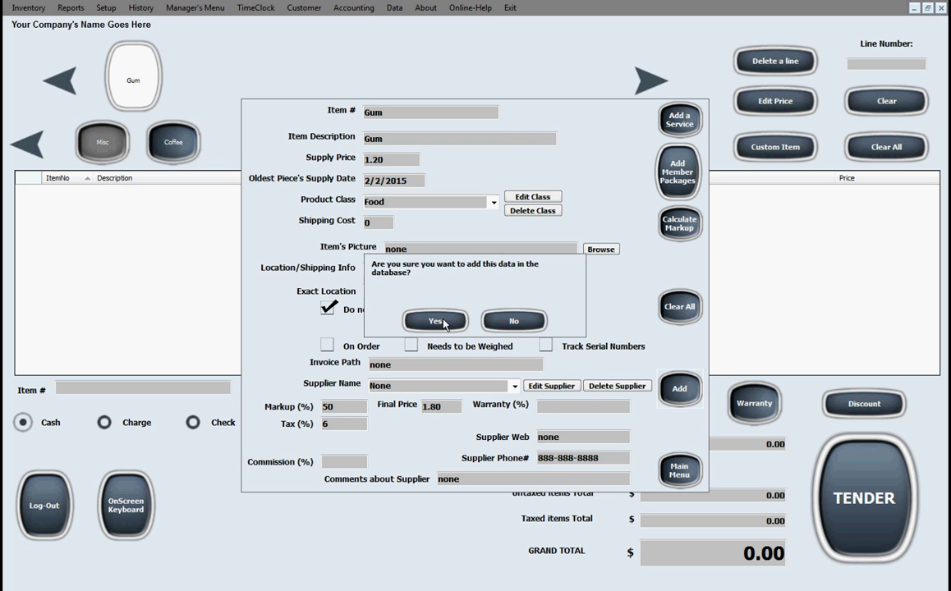
pyautogui.click(441, 327)
# - Sell one Gum for 1.91 cash with $5 tendered, giving 3.09 change
pyautogui.click(525, 346)
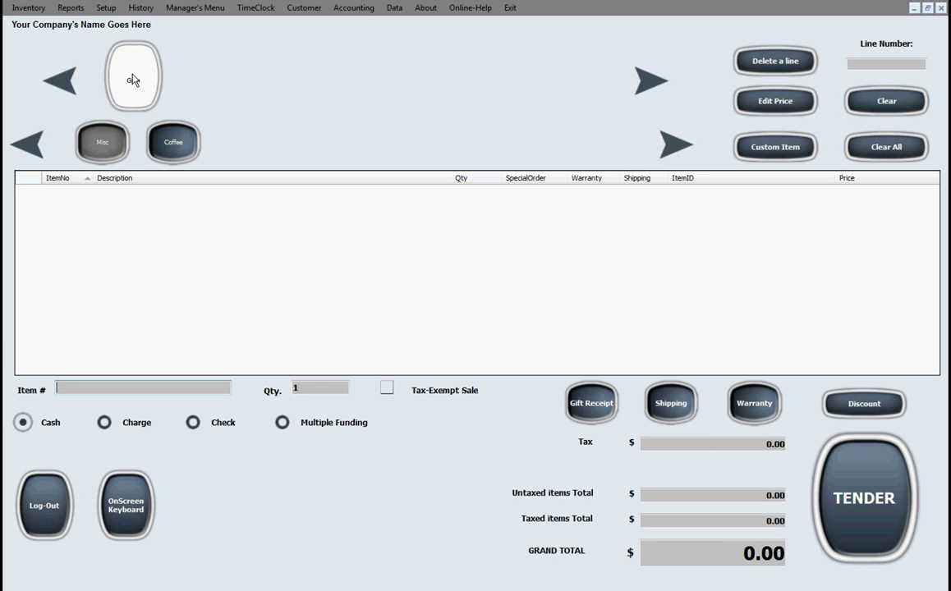
pyautogui.click(122, 72)
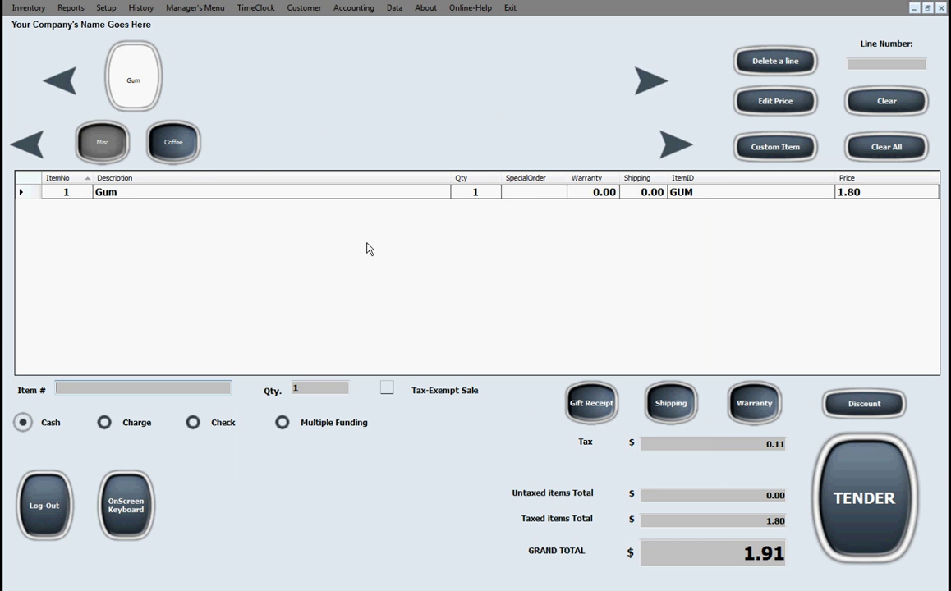
pyautogui.click(875, 495)
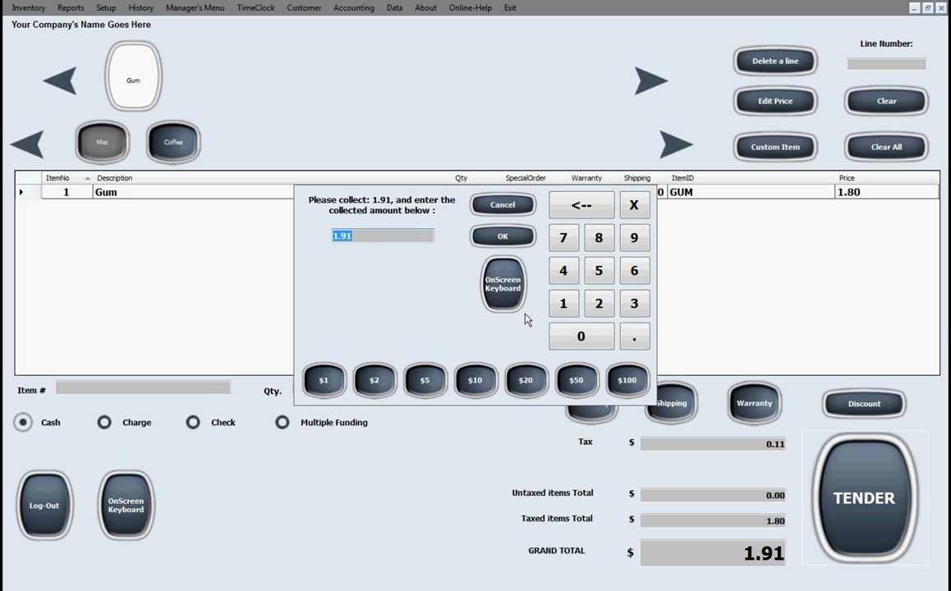
pyautogui.click(424, 381)
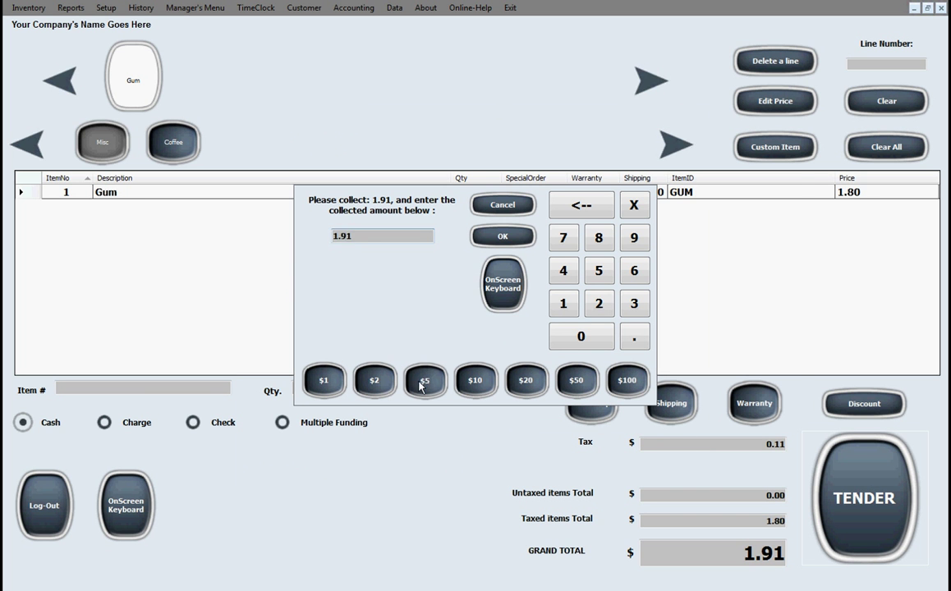
pyautogui.click(502, 237)
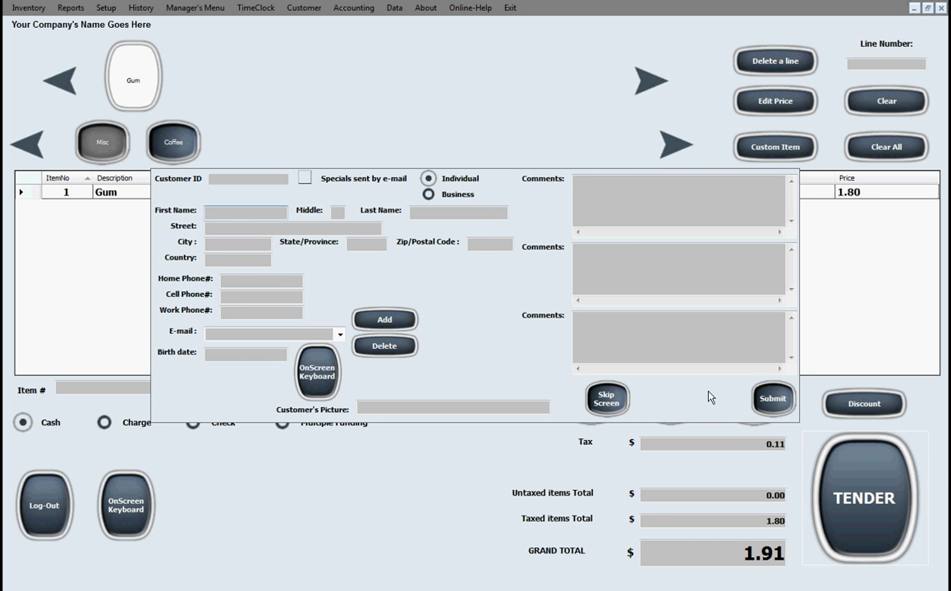
pyautogui.click(609, 404)
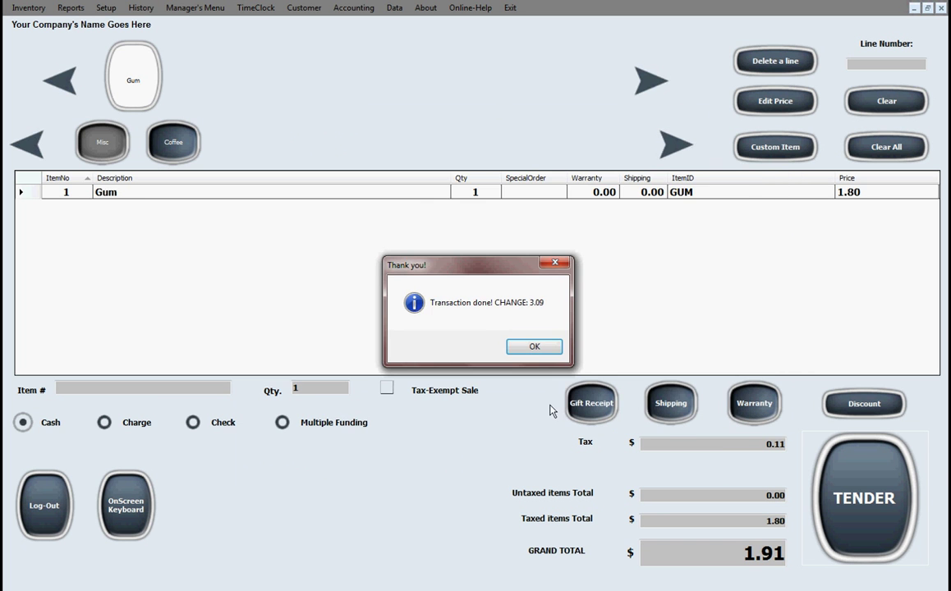
pyautogui.click(542, 349)
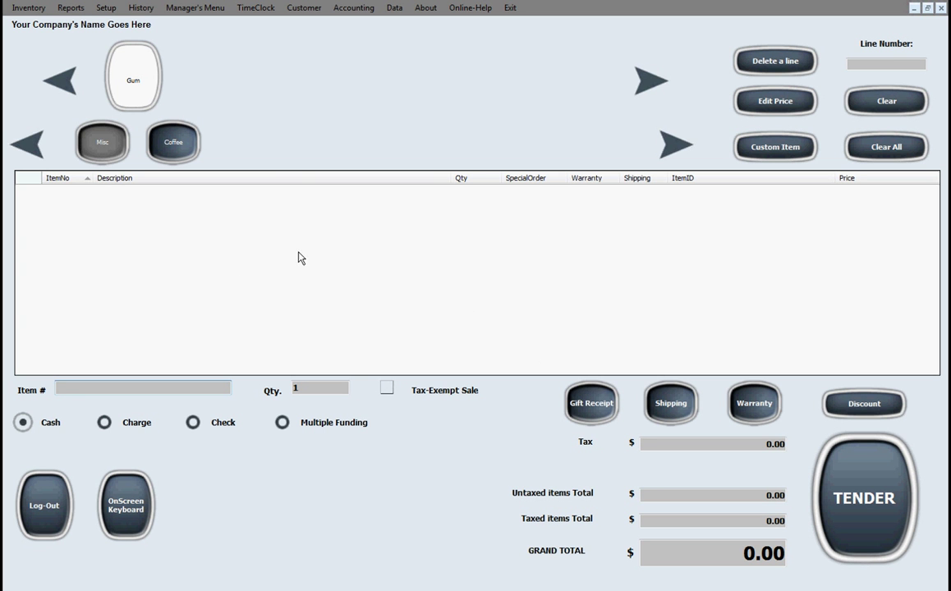
# - Add custom item 'open item' described misc, priced 5.00 with 6% tax
pyautogui.click(768, 149)
pyautogui.click(437, 322)
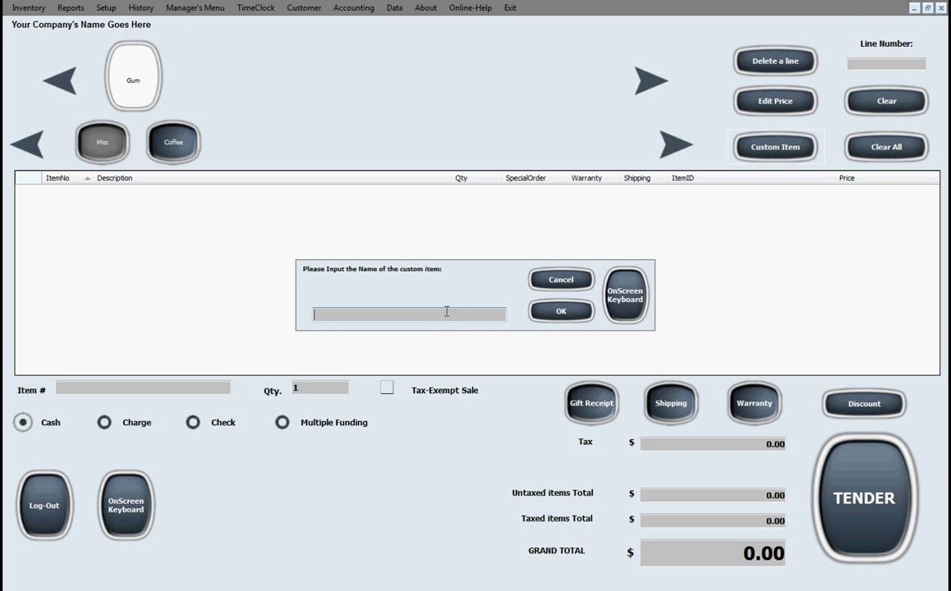
pyautogui.write('open item')
pyautogui.click(560, 311)
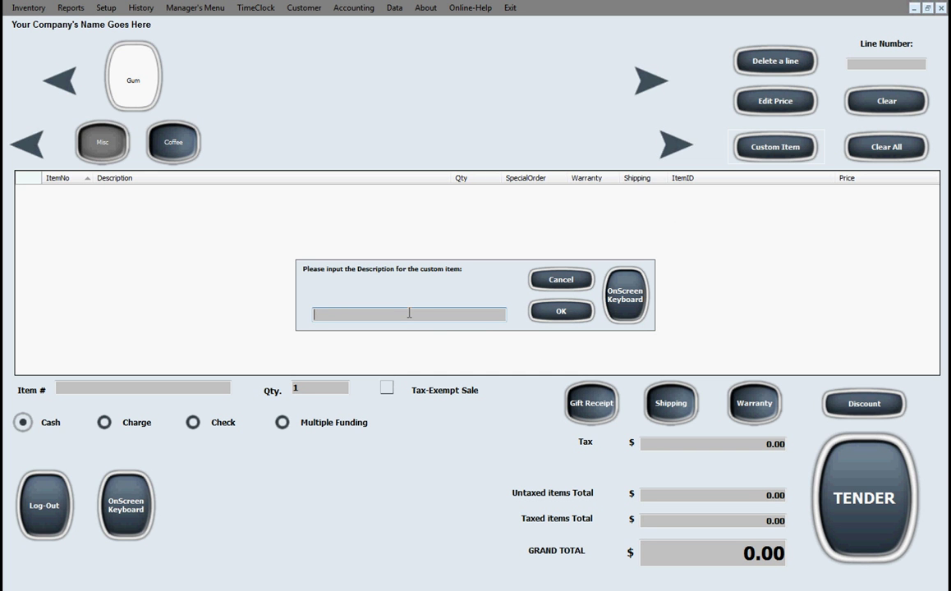
pyautogui.write('misc')
pyautogui.click(557, 317)
pyautogui.write('5.00')
pyautogui.click(565, 312)
pyautogui.write('6')
pyautogui.click(559, 312)
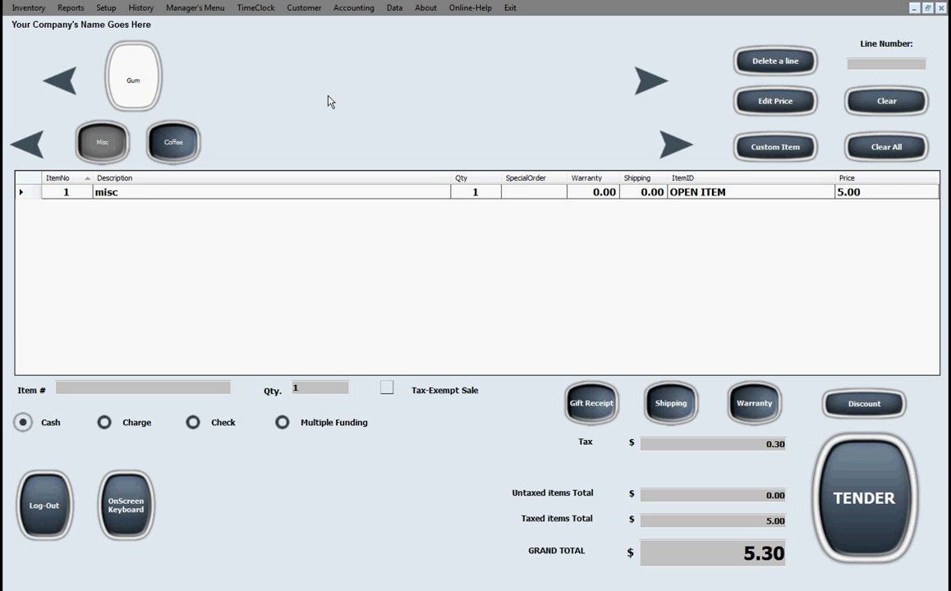
# - Change line 1's price to 10.00, then clear the misc line from the sale
pyautogui.click(847, 193)
pyautogui.click(782, 100)
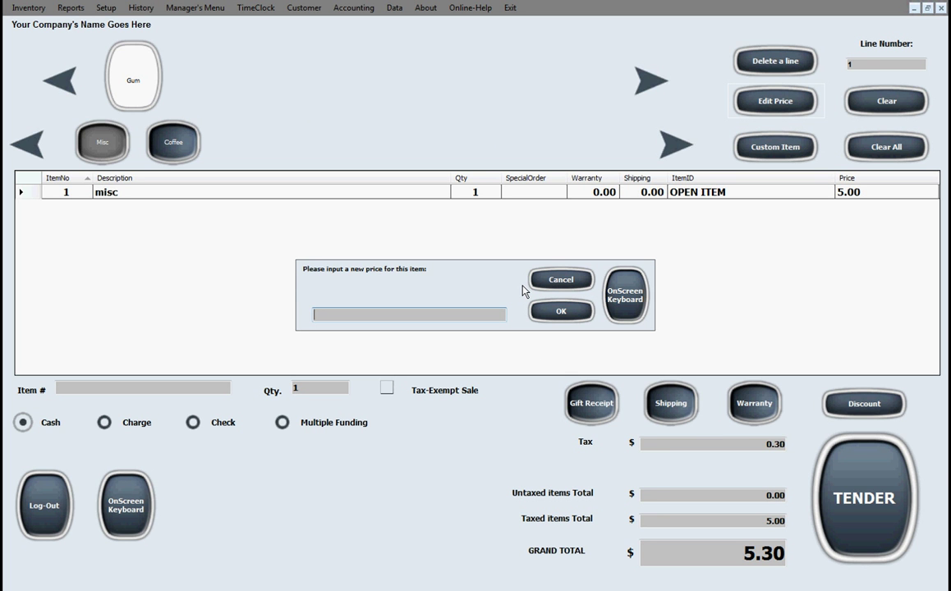
pyautogui.write('10.00')
pyautogui.click(561, 311)
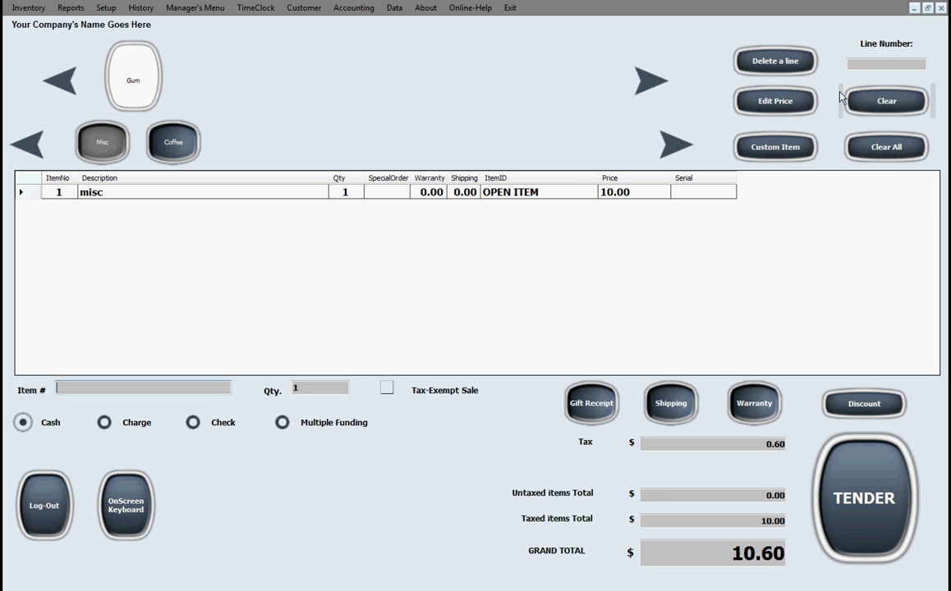
pyautogui.click(786, 69)
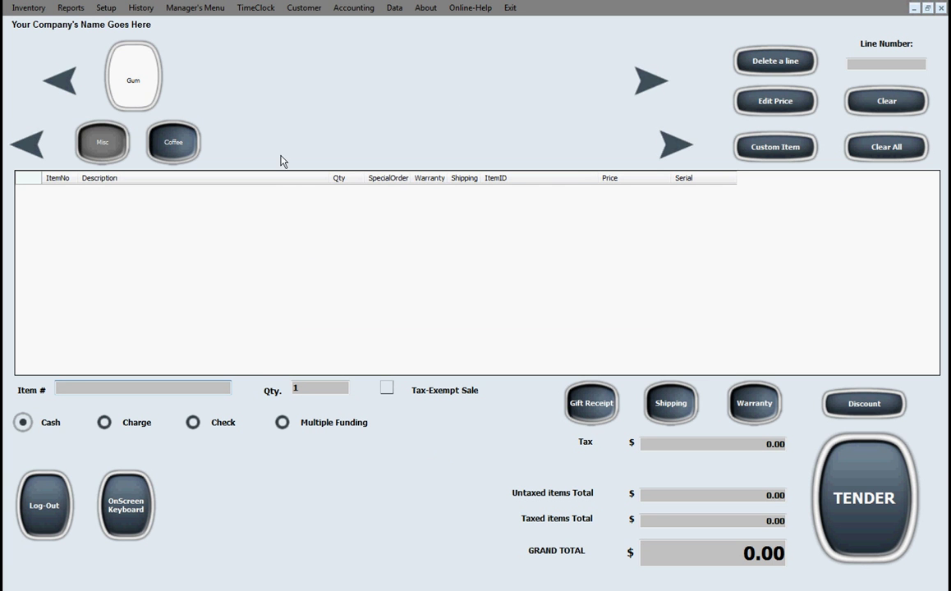
# - Close the inventory item form and browse the non-confidential inventory data listing GUM and OPEN ITEM
pyautogui.click(29, 8)
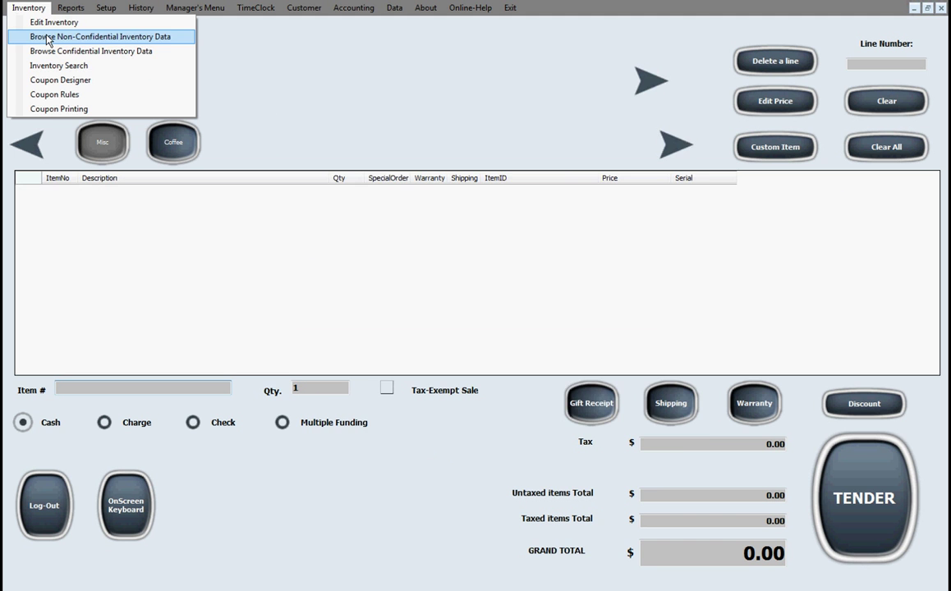
pyautogui.click(52, 23)
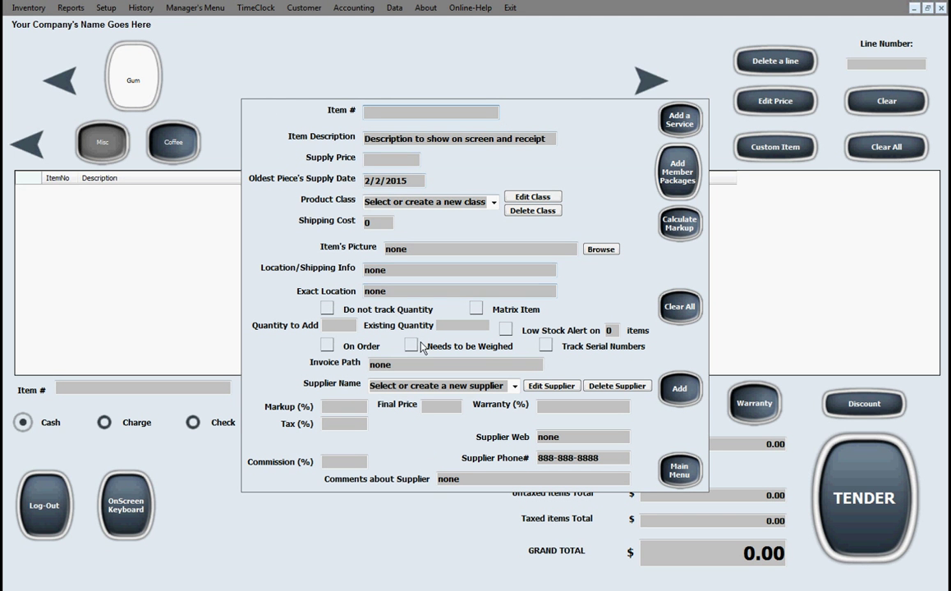
pyautogui.click(681, 481)
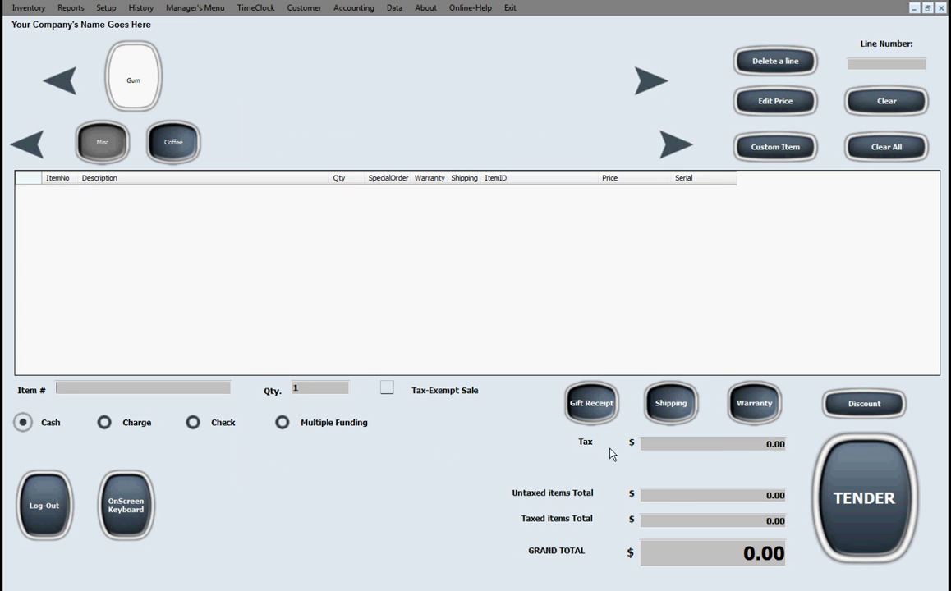
pyautogui.click(29, 9)
pyautogui.click(36, 31)
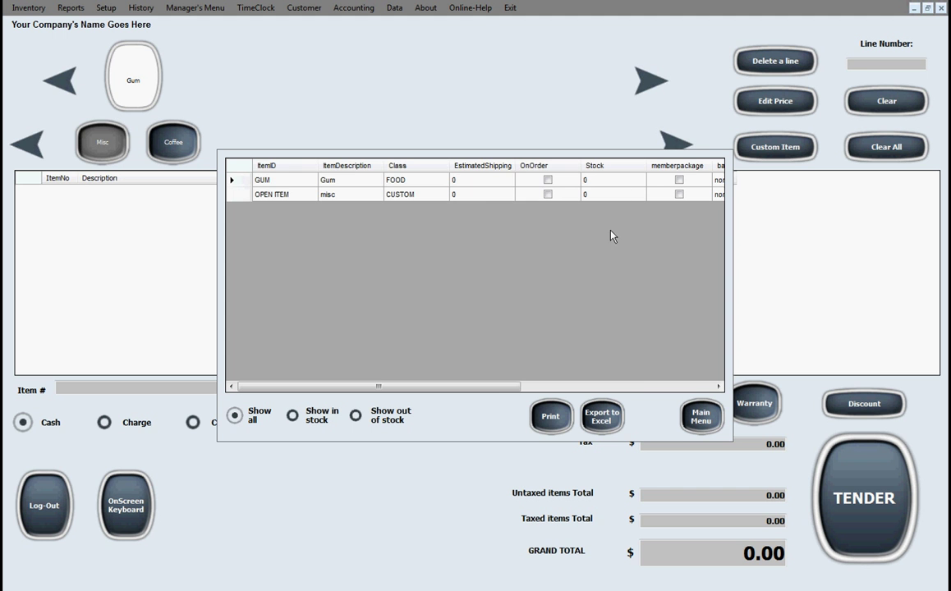
pyautogui.moveTo(501, 387); pyautogui.dragTo(468, 403)
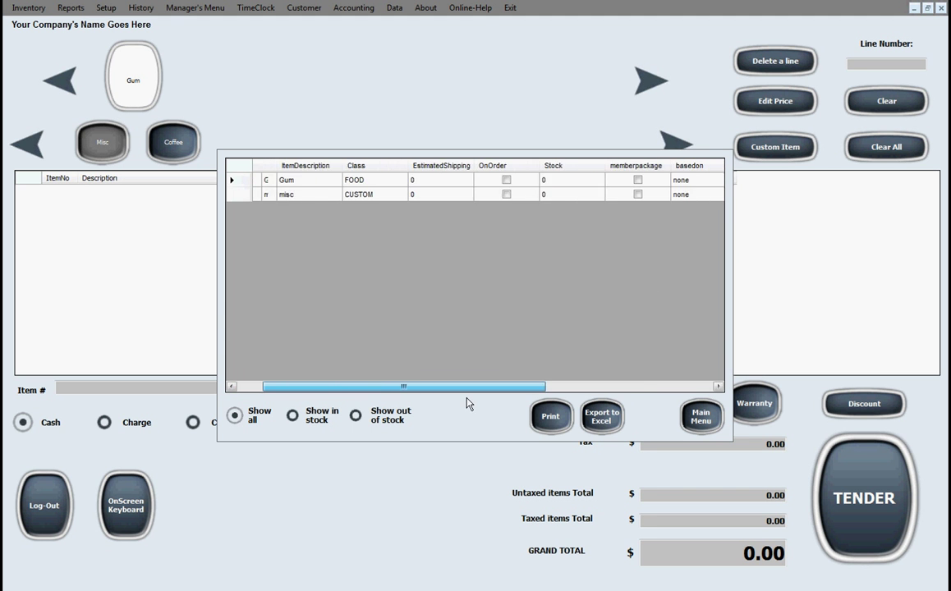
pyautogui.click(697, 418)
# - Browse the confidential inventory data showing supply prices 1.20 and 5.00
pyautogui.click(27, 9)
pyautogui.click(62, 52)
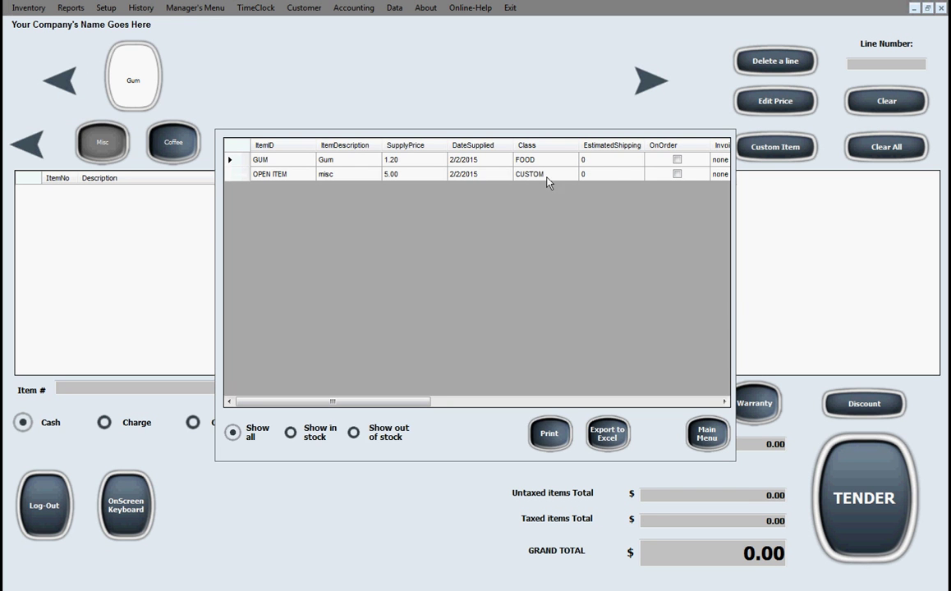
pyautogui.click(708, 439)
pyautogui.click(29, 9)
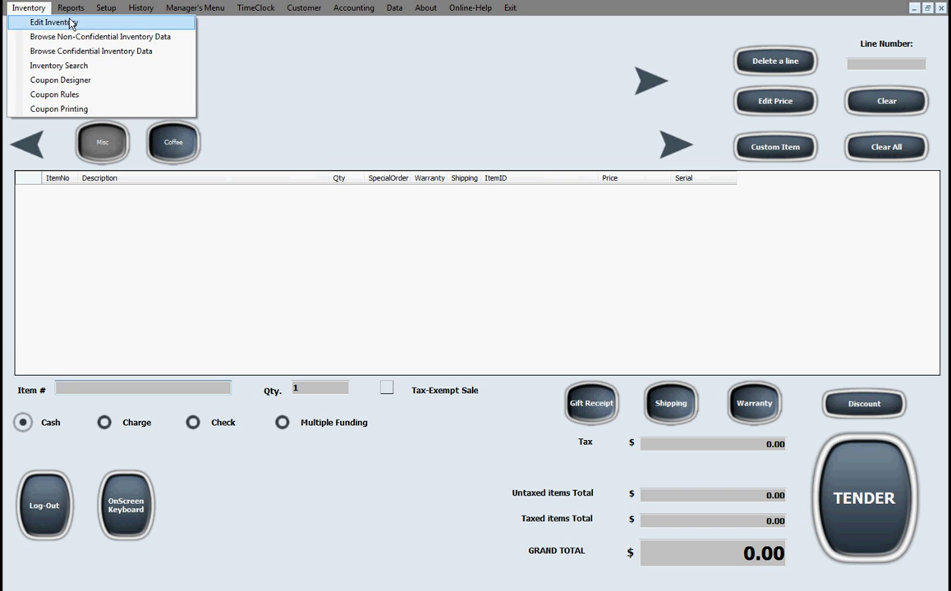
# - Review the Close Register / General Report for 2/2/2015 and close it
pyautogui.moveTo(68, 13)
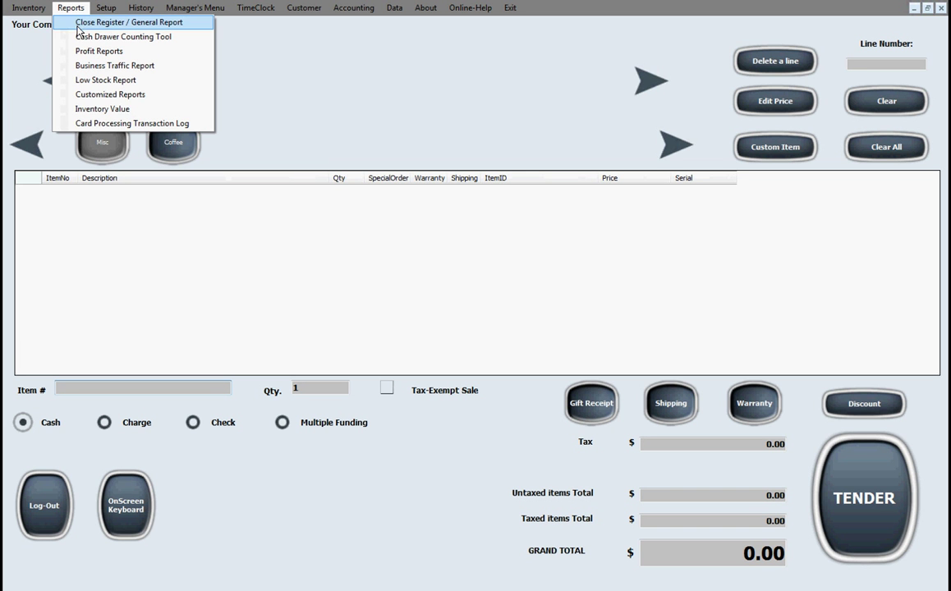
pyautogui.click(112, 24)
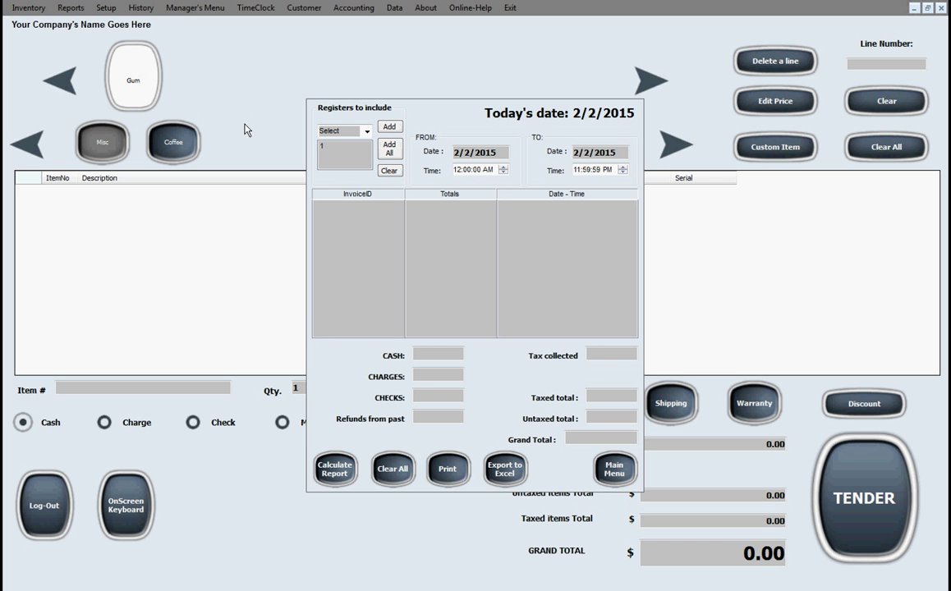
pyautogui.click(614, 469)
pyautogui.click(70, 8)
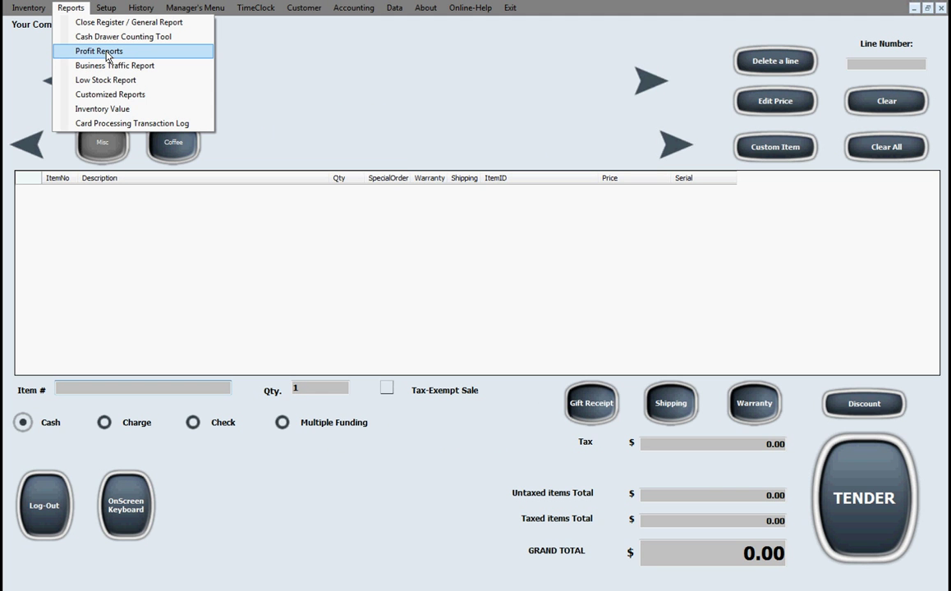
# - In Customized Reports, try customer, employee, Class/Department and Product/Service subjects with detailed depth
pyautogui.click(135, 94)
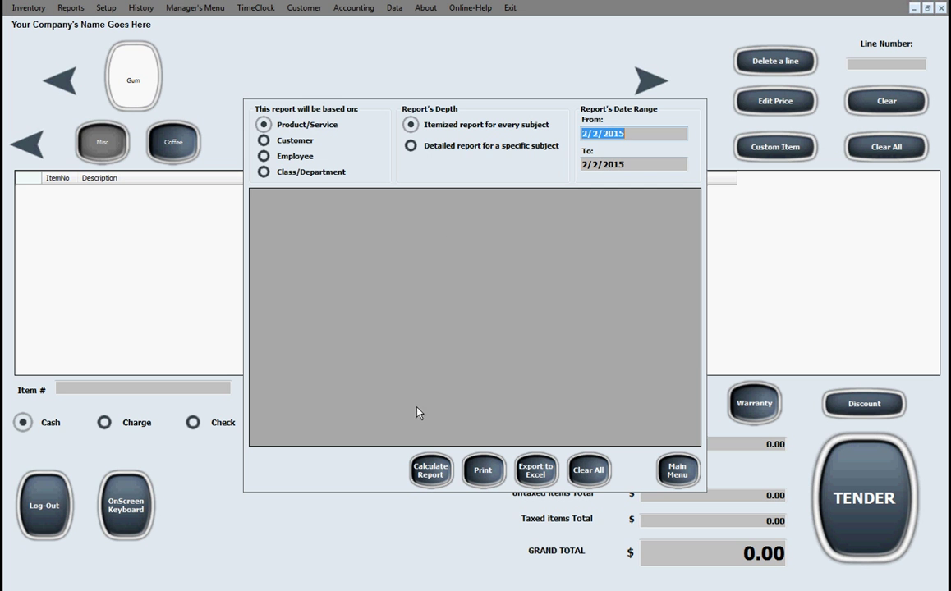
pyautogui.click(263, 140)
pyautogui.click(263, 156)
pyautogui.click(263, 172)
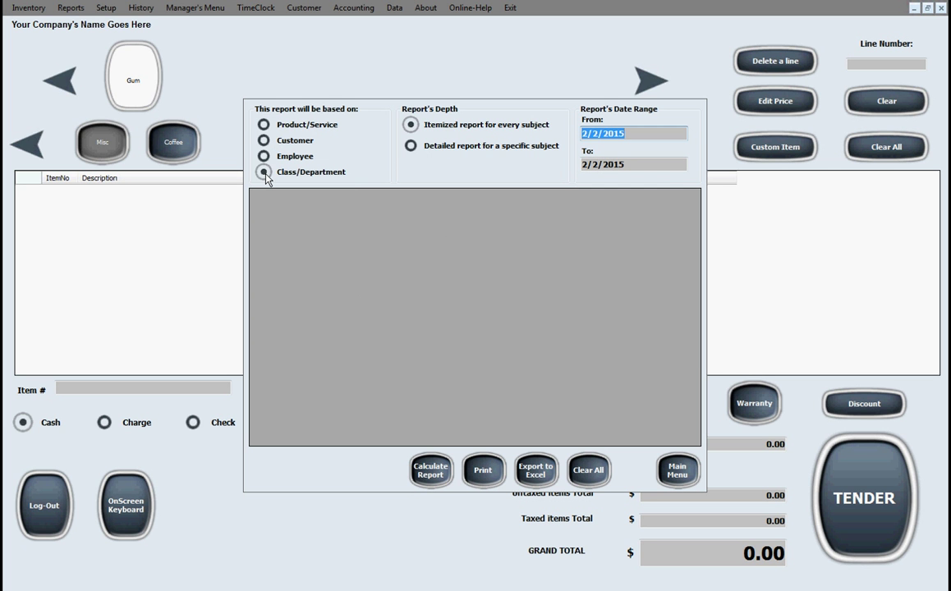
pyautogui.click(264, 125)
pyautogui.click(411, 146)
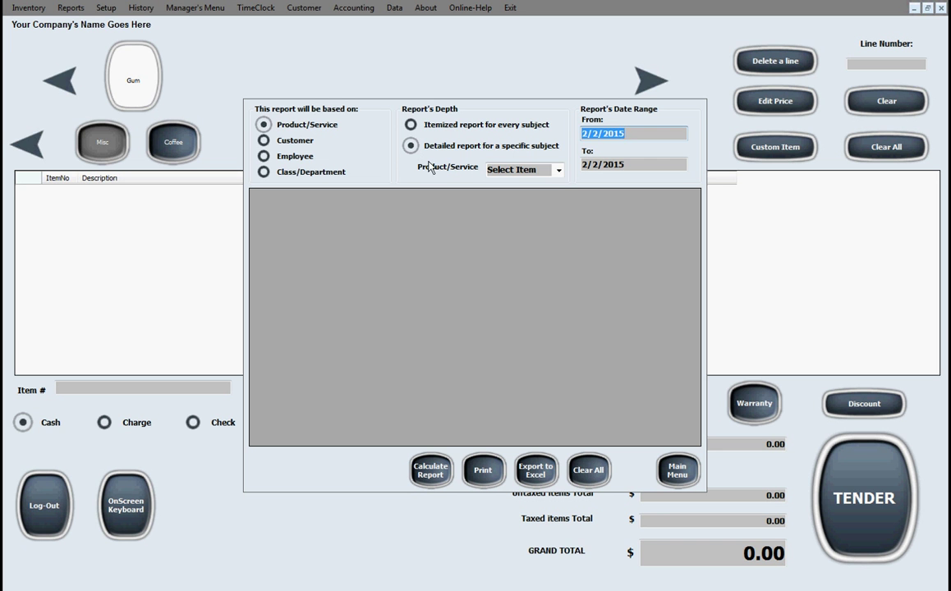
pyautogui.click(559, 170)
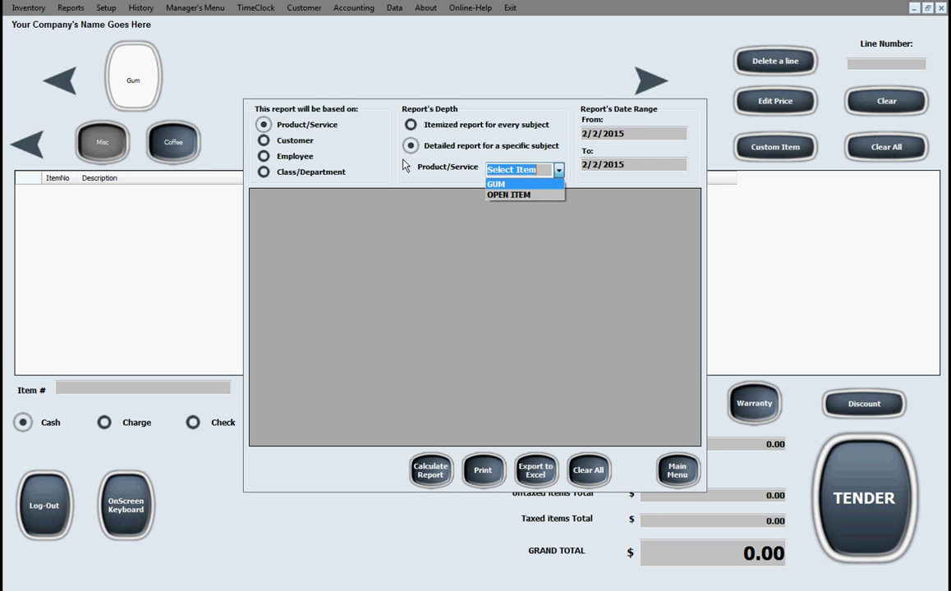
pyautogui.click(262, 135)
# - Switch between customer and employee subjects, toggle itemized and detailed depth, then close the report
pyautogui.click(264, 140)
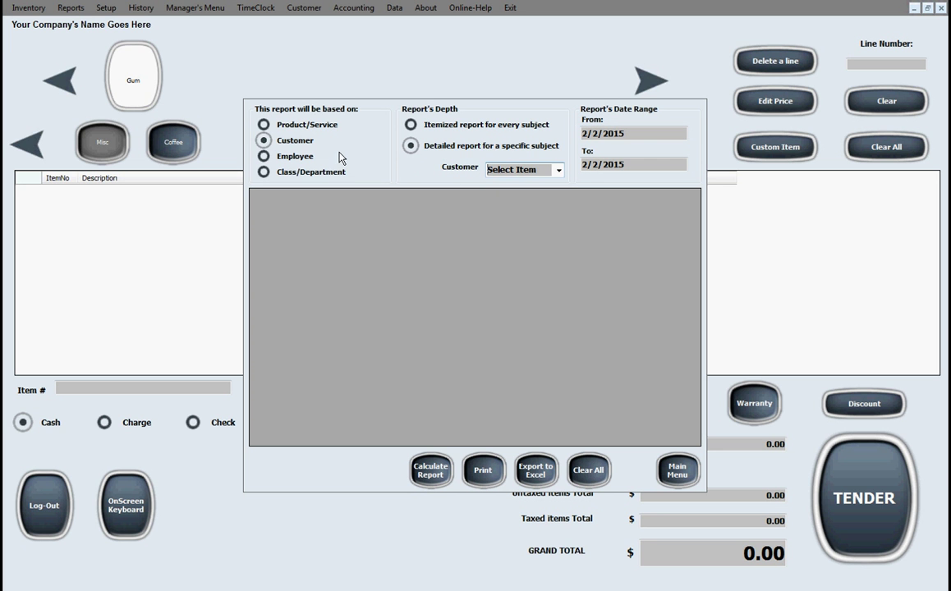
pyautogui.click(262, 156)
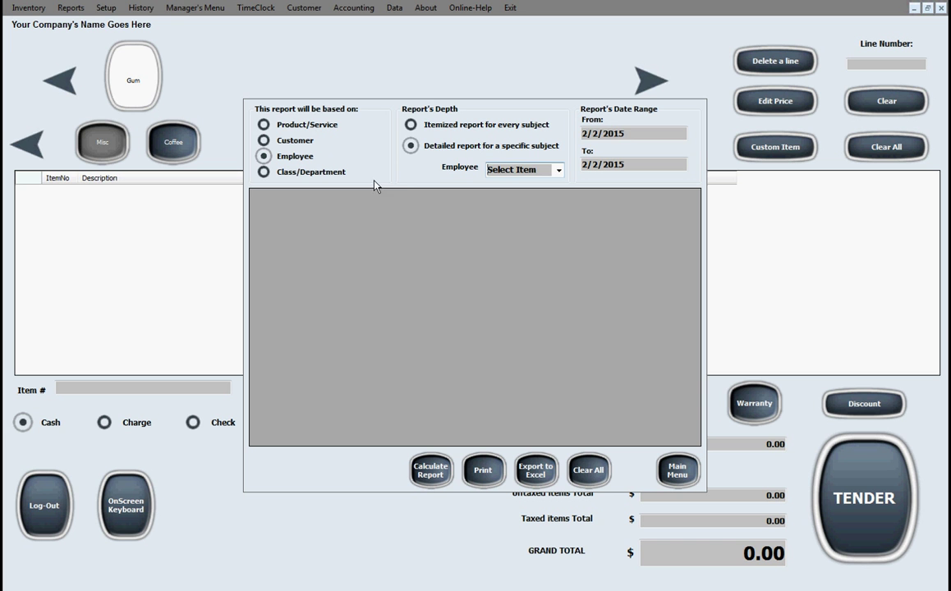
pyautogui.click(411, 125)
pyautogui.click(412, 147)
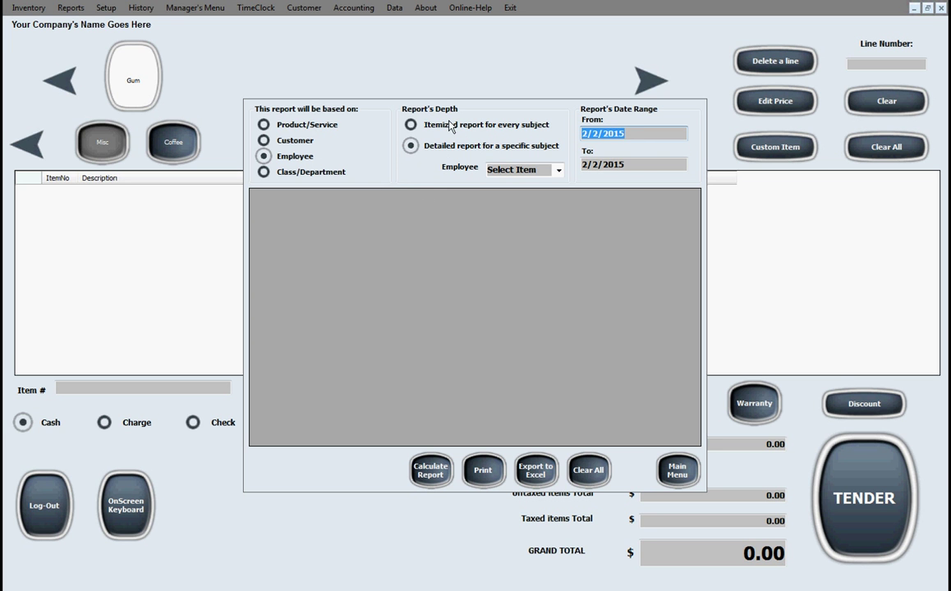
pyautogui.click(677, 470)
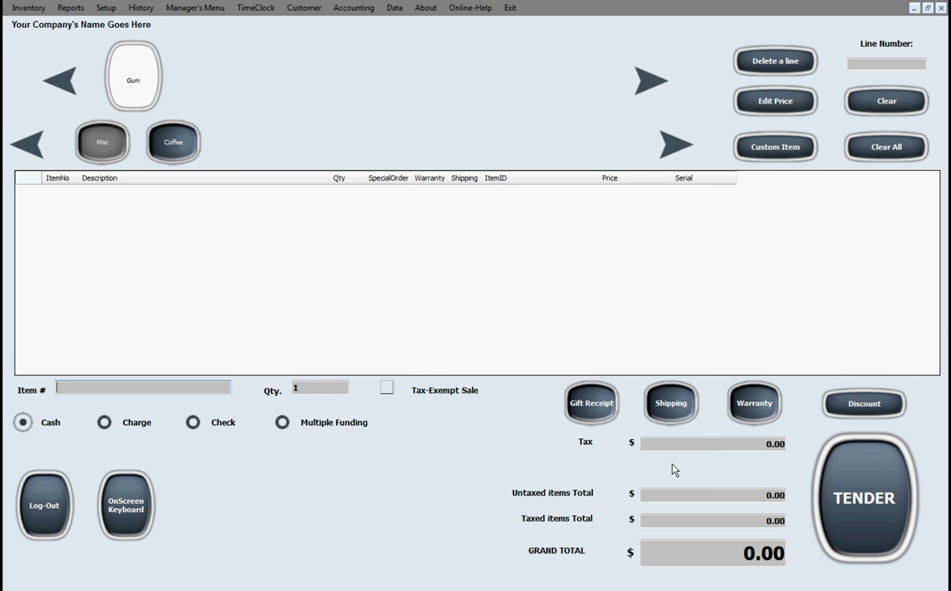
pyautogui.click(65, 13)
# - Review the recommended processors in Credit Card Processing Setup and cancel out
pyautogui.moveTo(110, 11)
pyautogui.click(166, 123)
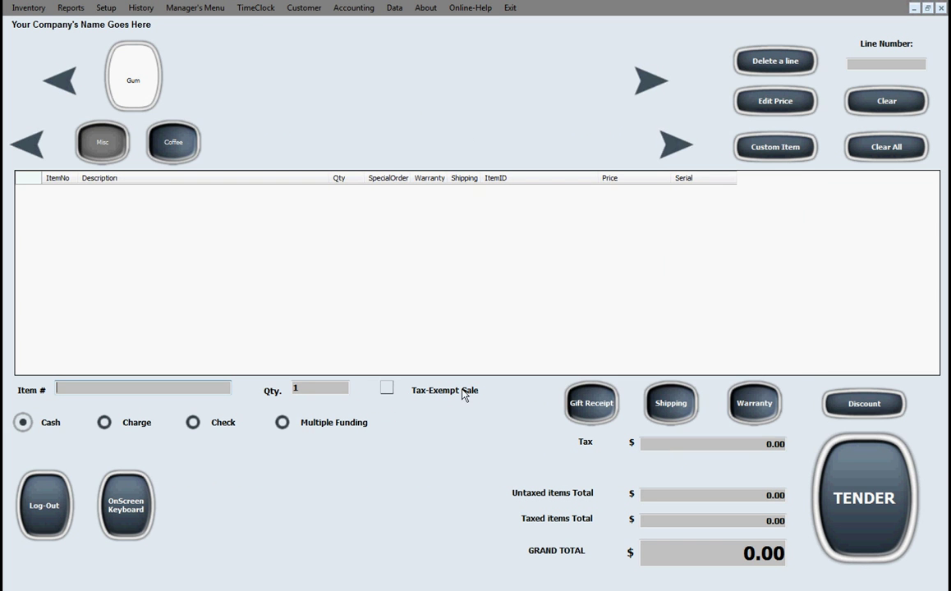
pyautogui.click(730, 470)
pyautogui.click(106, 7)
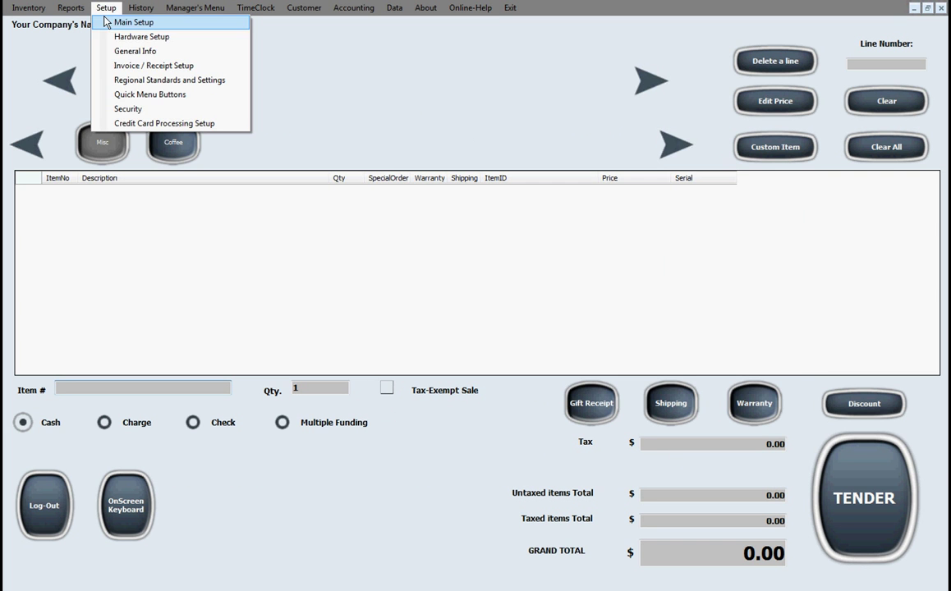
# - Review Hardware Setup and the Quick Menu Buttons editor (Misc, Coffee sub-menus, Gum button), then reopen Setup
pyautogui.click(152, 43)
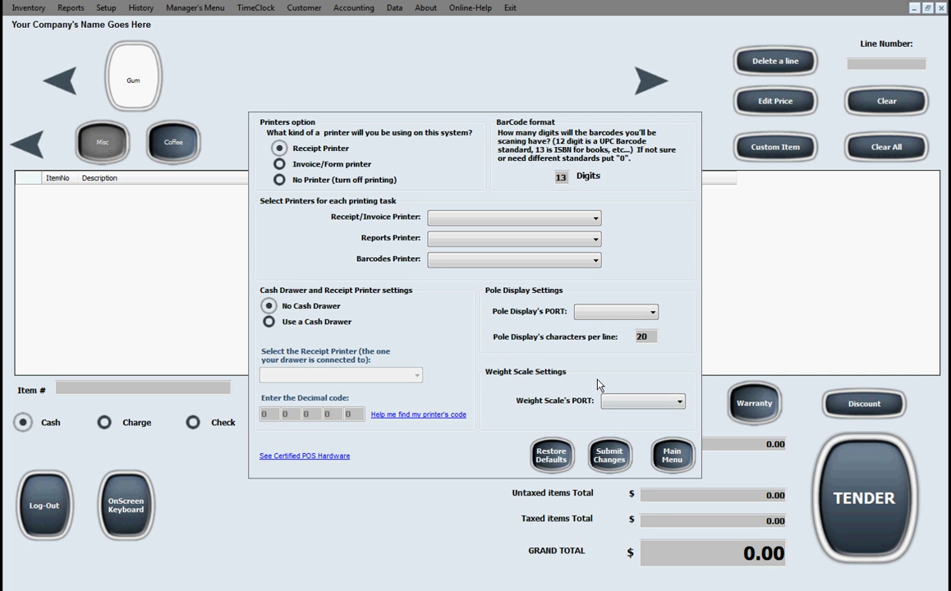
pyautogui.click(674, 456)
pyautogui.click(105, 8)
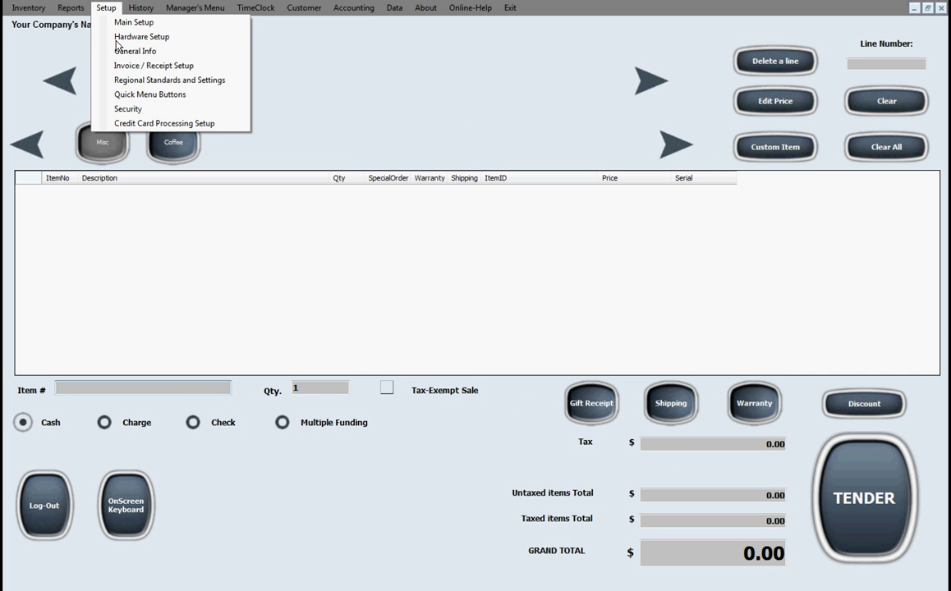
pyautogui.click(177, 95)
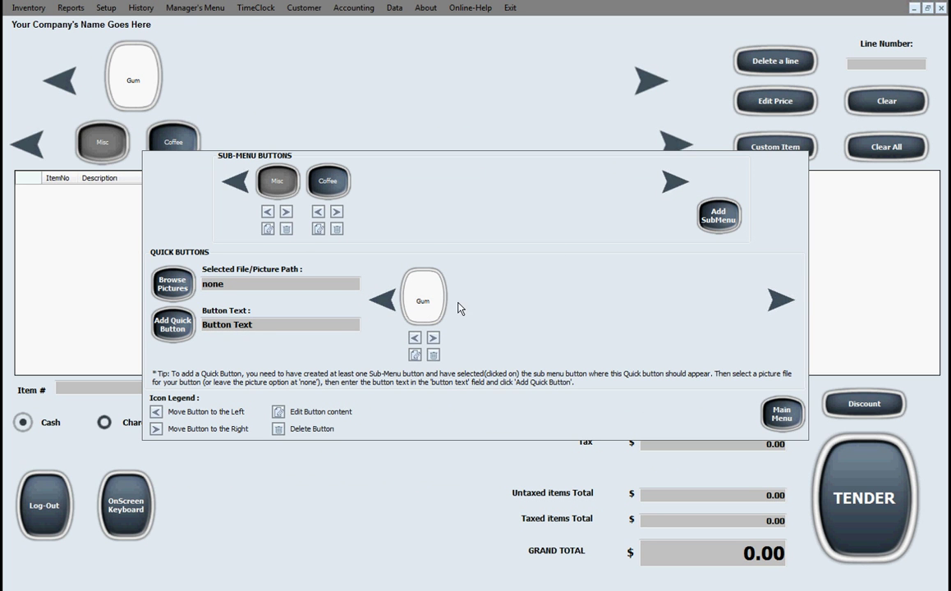
pyautogui.click(781, 413)
pyautogui.click(105, 10)
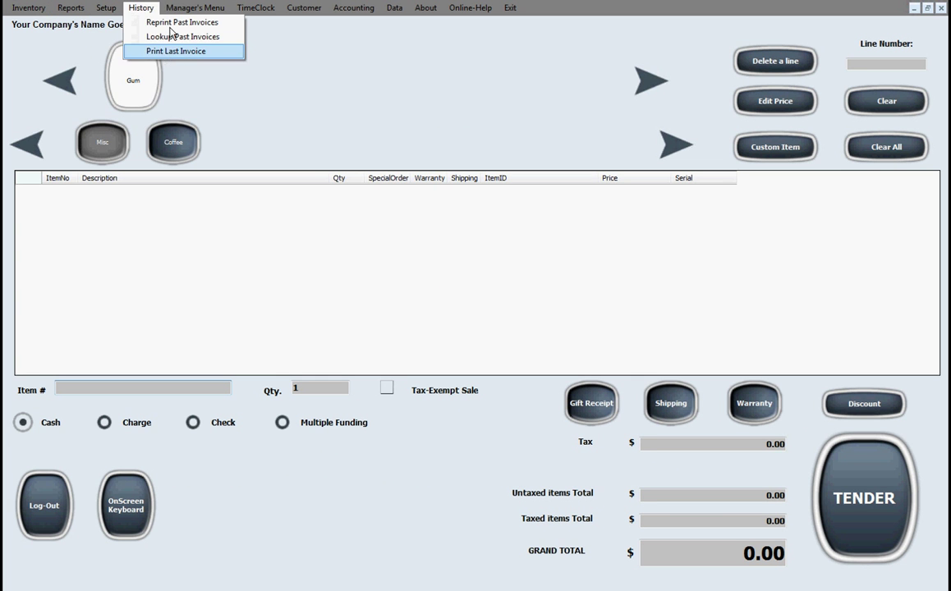
# - View the blank Add/Delete/Update employee form and the TimeClock punch window, closing each back to sales
pyautogui.moveTo(190, 10)
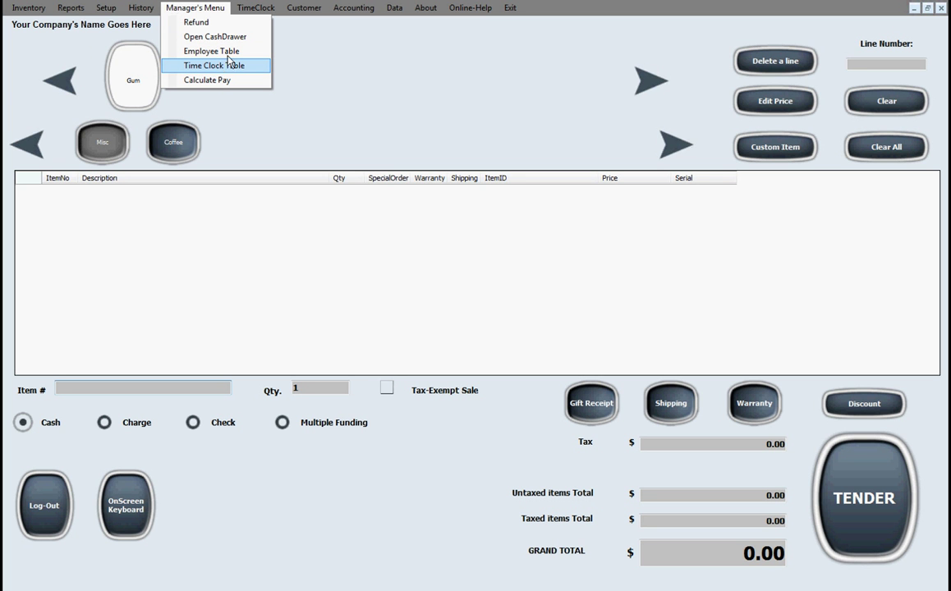
pyautogui.click(208, 52)
pyautogui.click(323, 413)
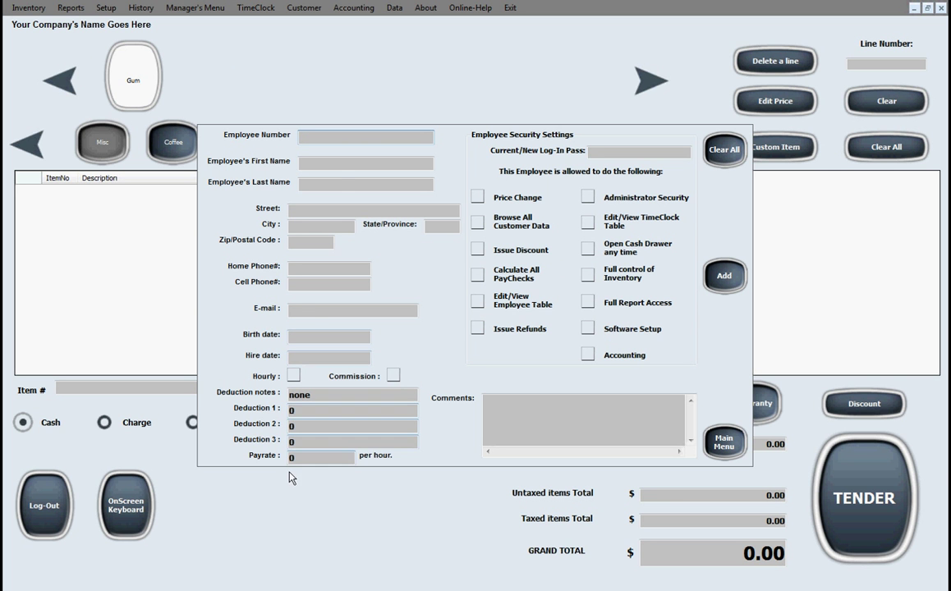
pyautogui.click(724, 442)
pyautogui.click(261, 9)
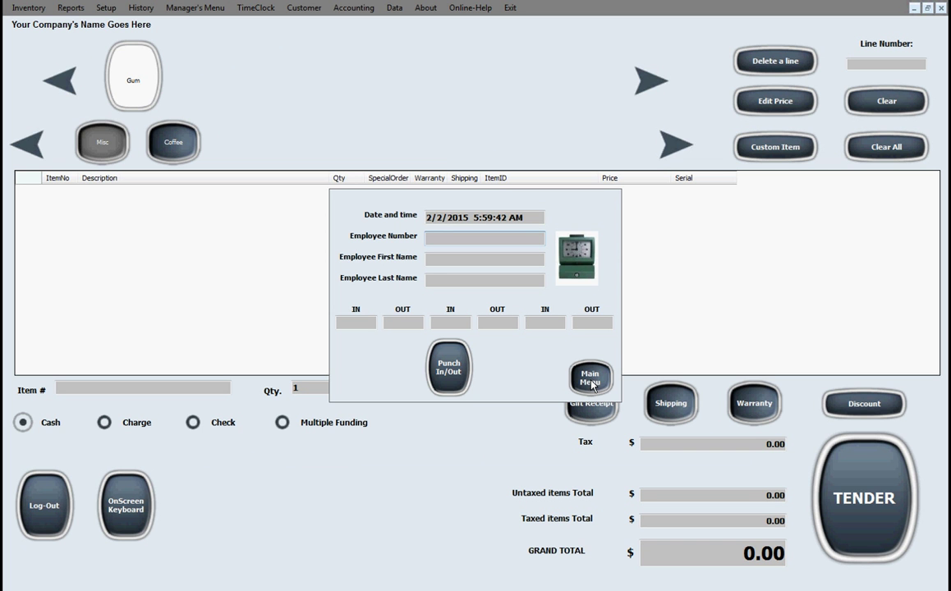
pyautogui.click(591, 379)
# - Check the Accounting window's empty accounts quick view and 2/2/2015 withdrawal fields, then close it
pyautogui.click(201, 15)
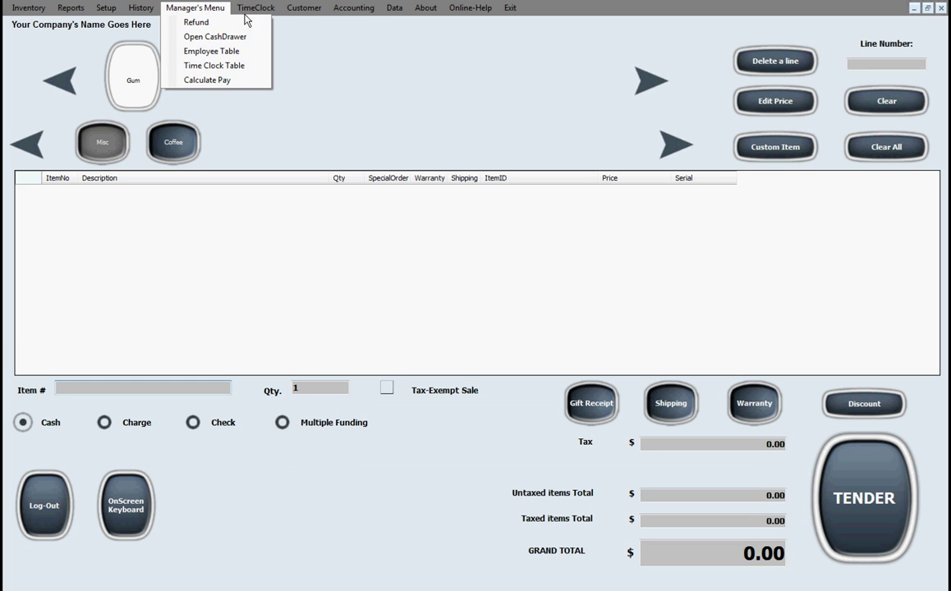
pyautogui.moveTo(297, 13)
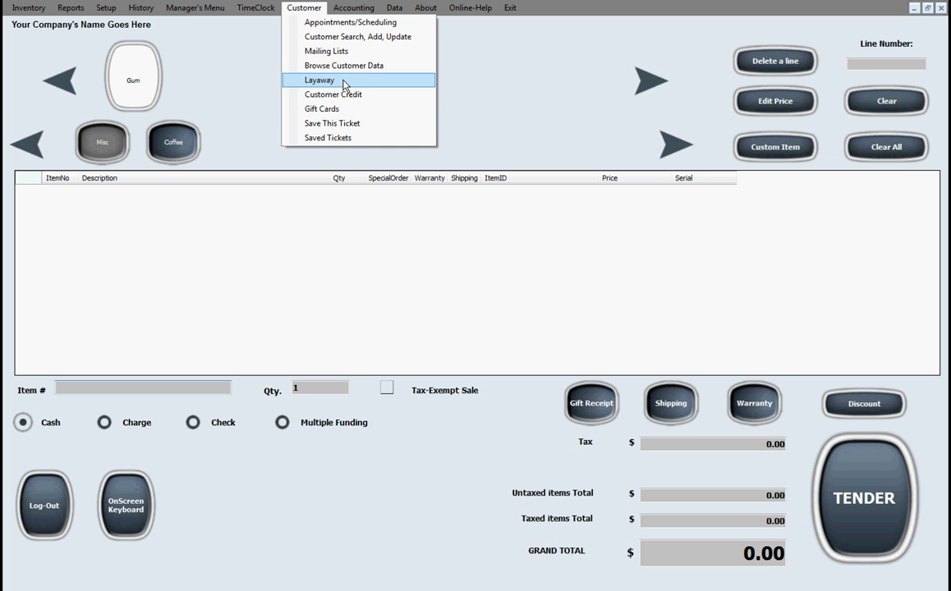
pyautogui.click(353, 7)
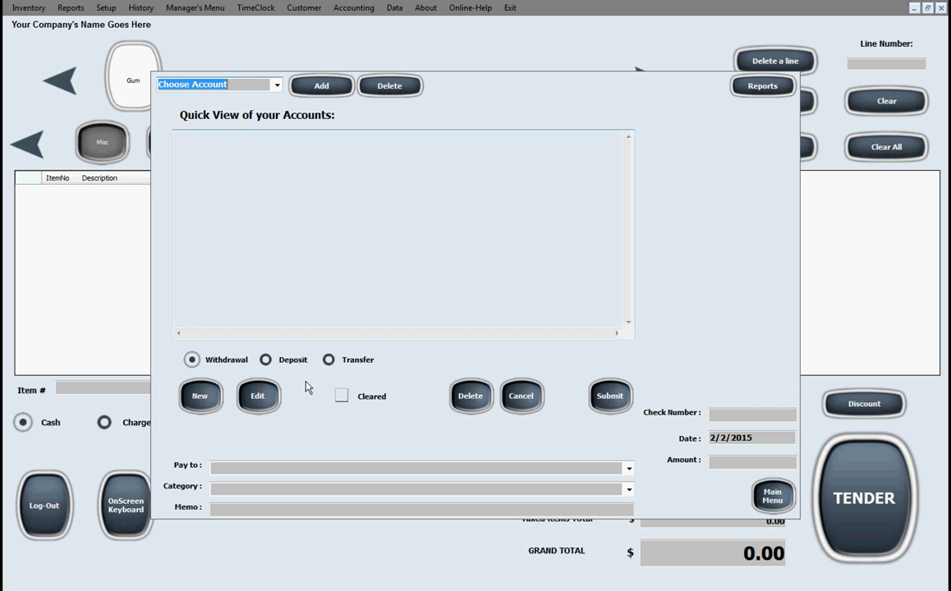
pyautogui.click(770, 498)
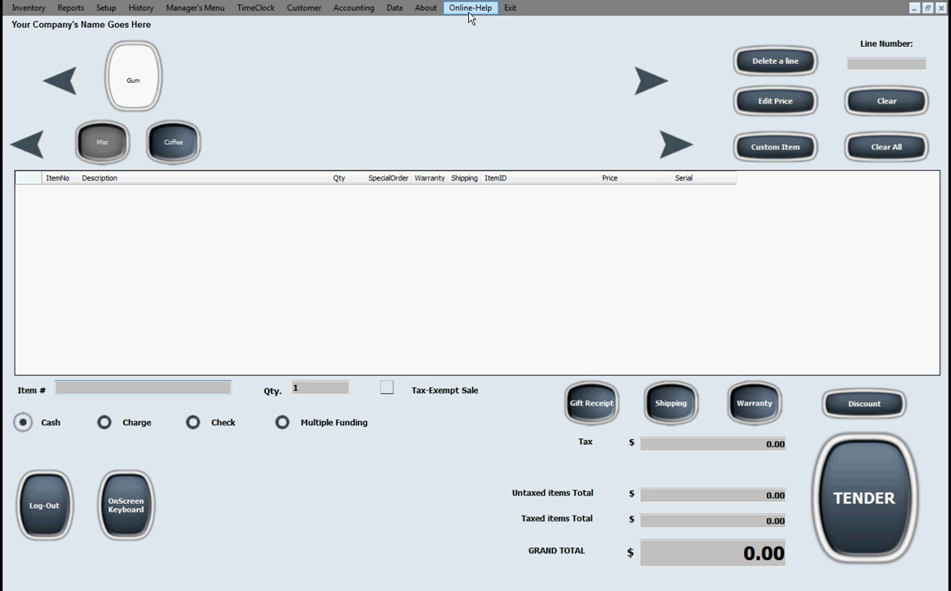
# - Browse Online-Help from the Support page to the Alexandria Retail Pos Software page
pyautogui.click(470, 10)
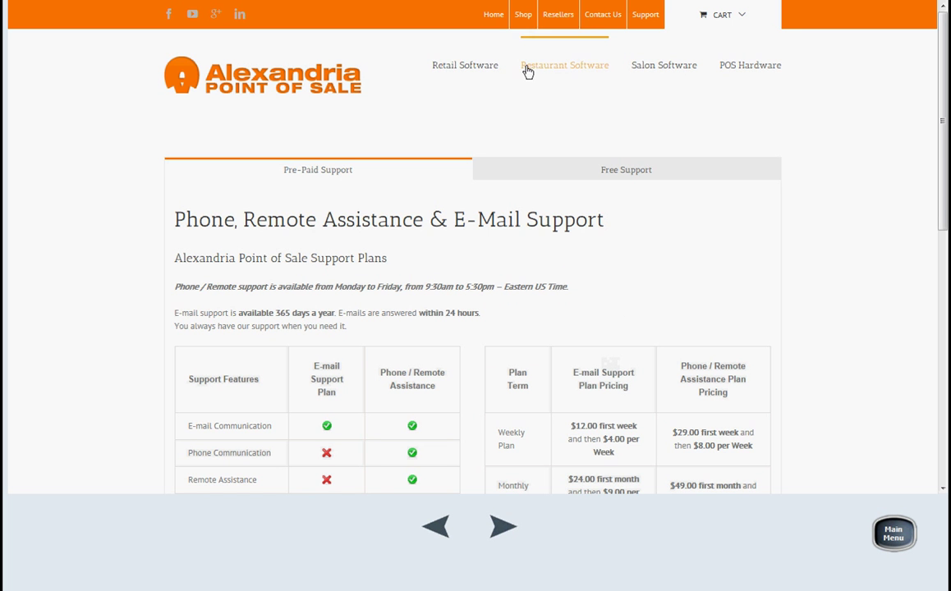
pyautogui.click(475, 74)
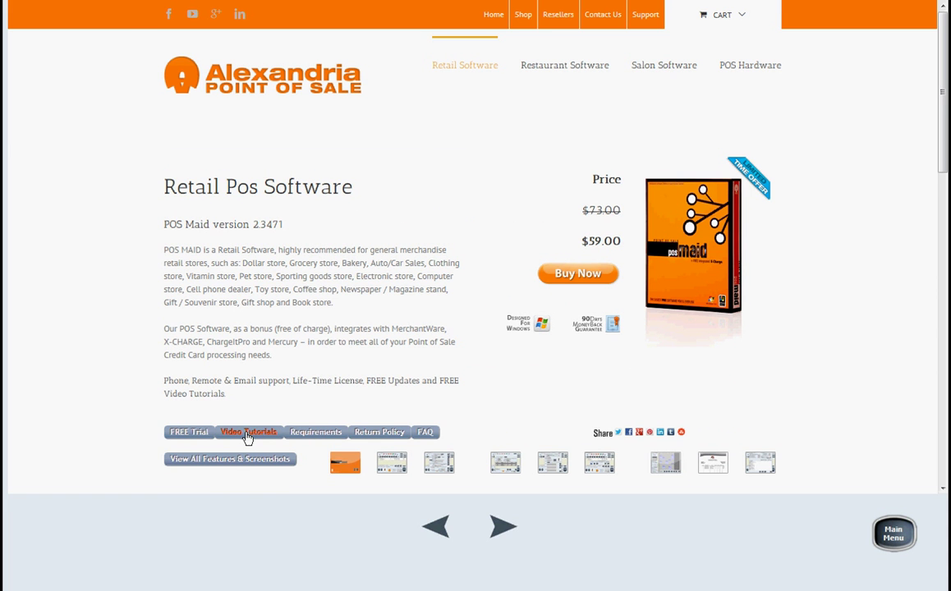